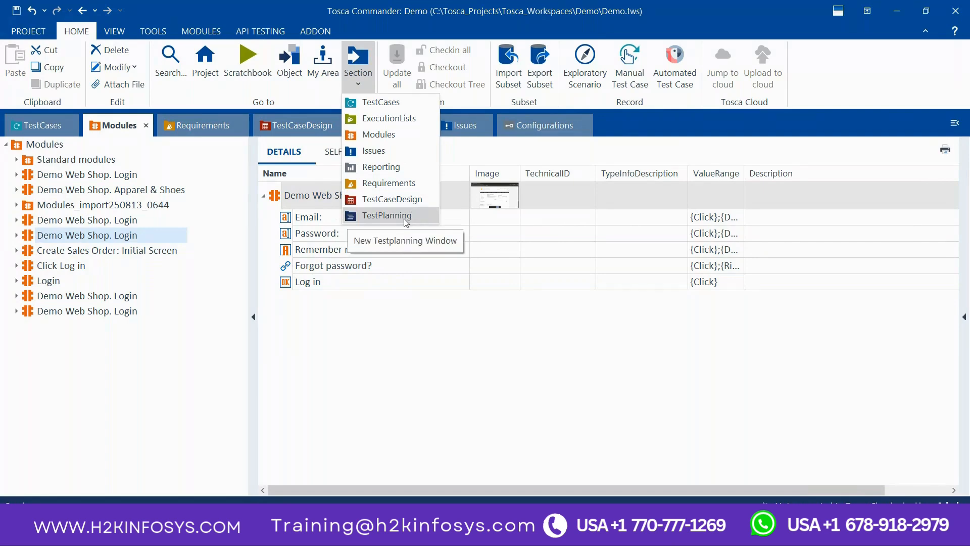
# Step: Look through the TestCases, Modules, Requirements, TestCaseDesign and Execution sections of the Demo workspace
pyautogui.click(388, 215)
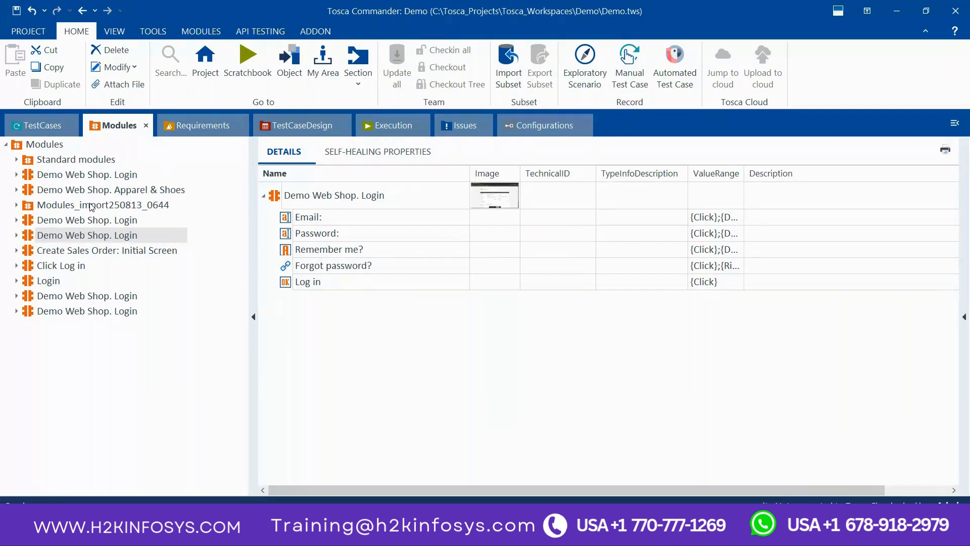
pyautogui.click(11, 125)
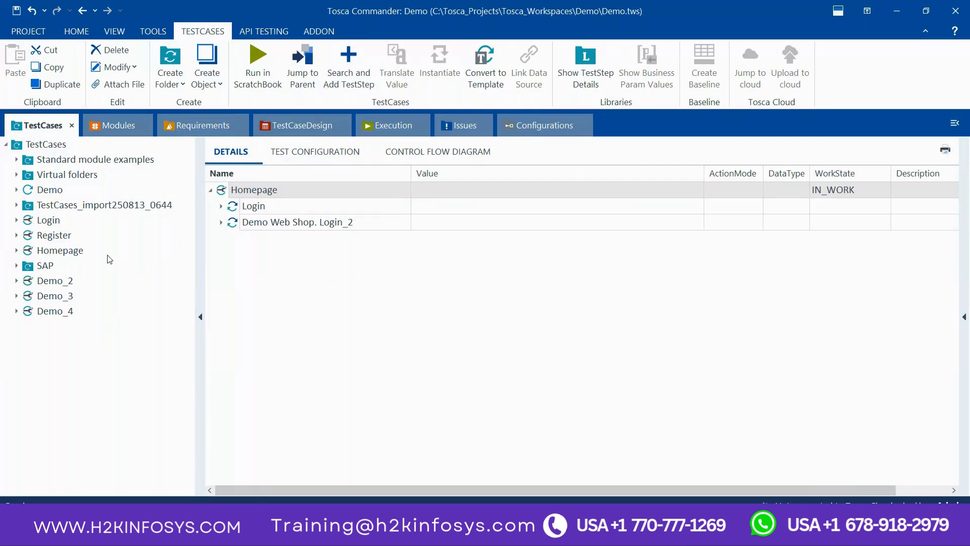
pyautogui.click(121, 126)
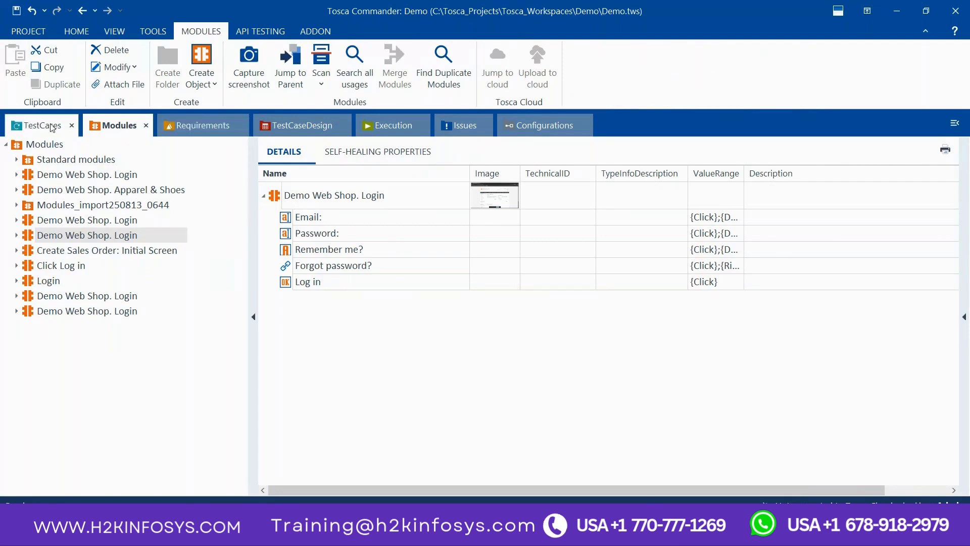
pyautogui.click(173, 126)
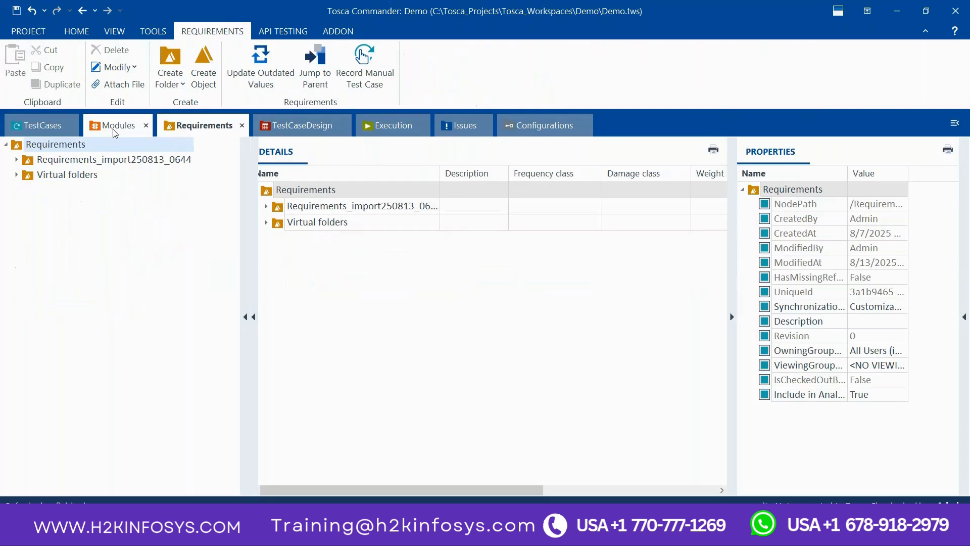
pyautogui.click(115, 126)
pyautogui.click(43, 125)
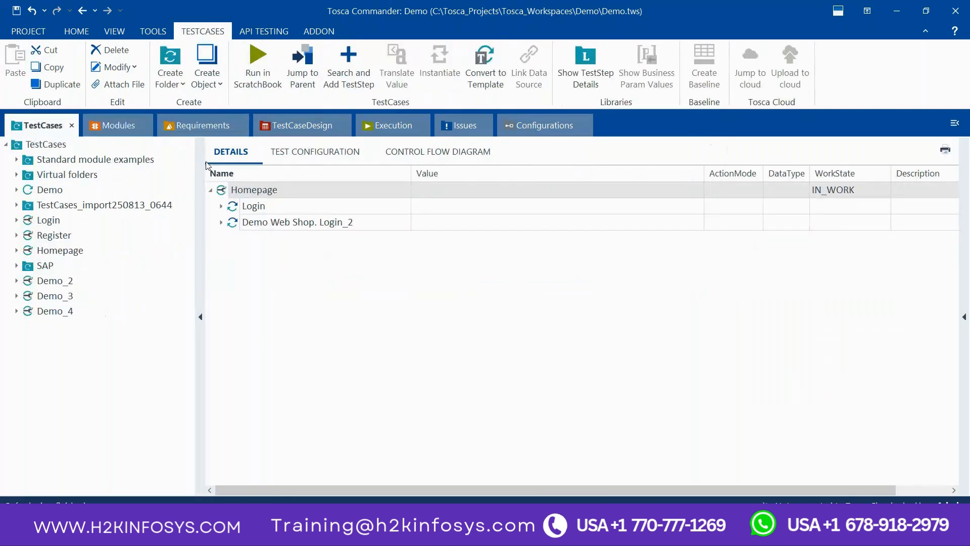
pyautogui.click(307, 130)
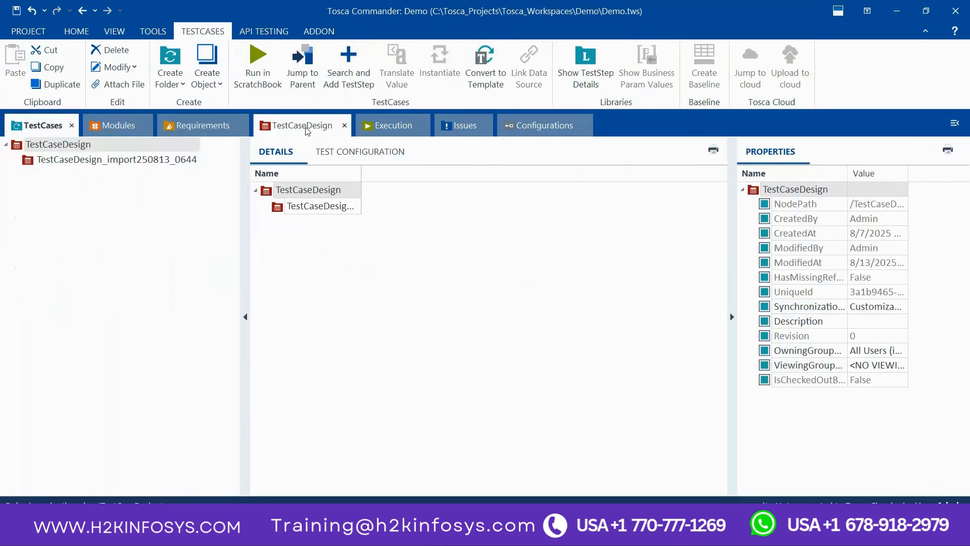
pyautogui.click(386, 132)
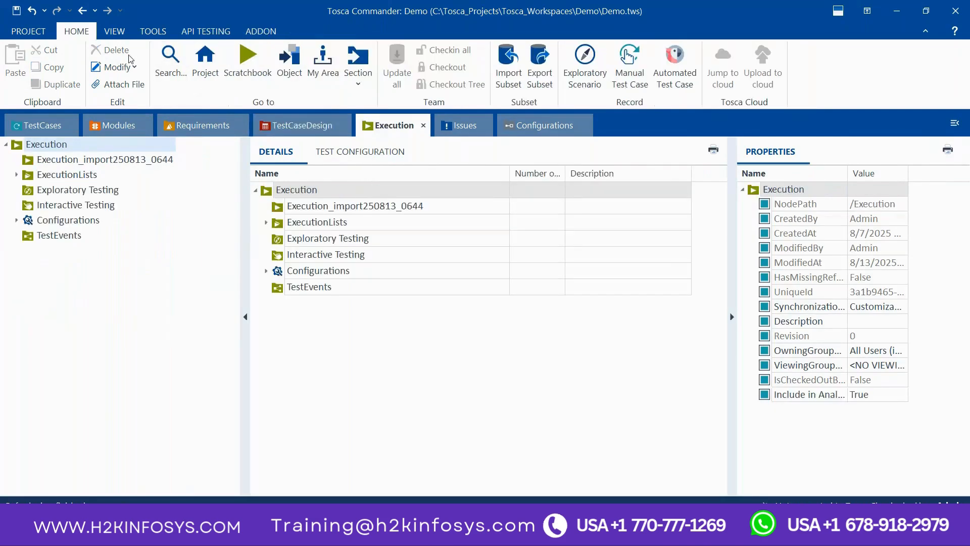
# Step: Open the Reporting section of the workspace and expand its Requirements Management folder in the details
pyautogui.click(357, 85)
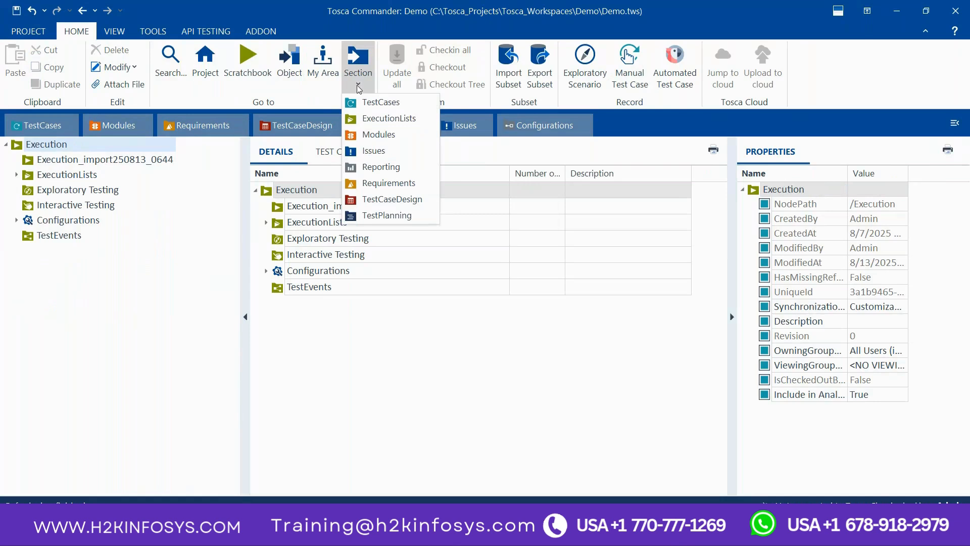
pyautogui.click(374, 160)
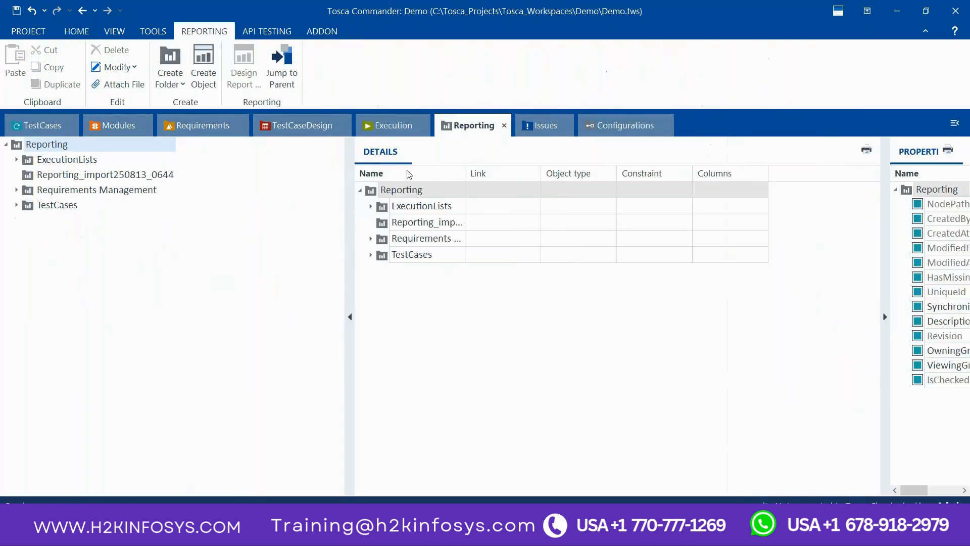
pyautogui.click(370, 239)
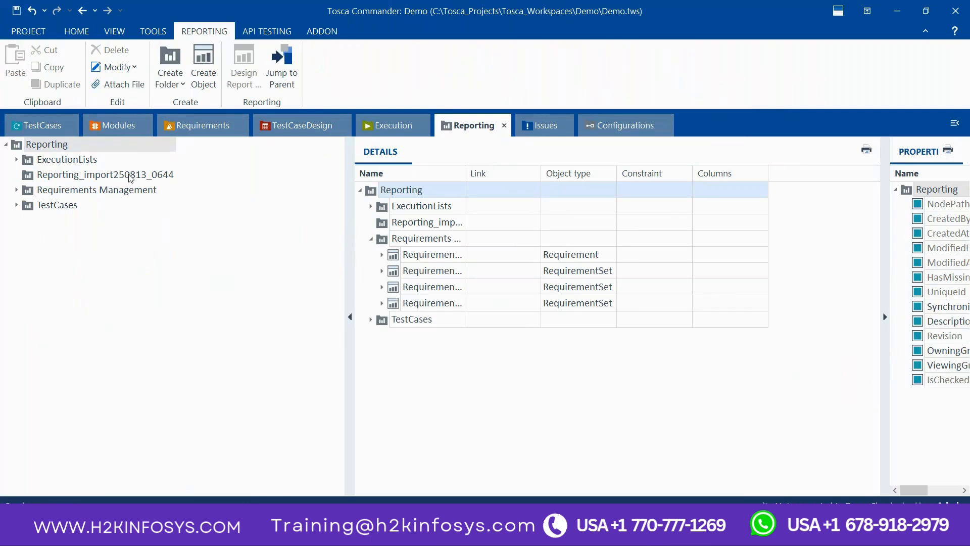
# Step: Revisit the TestCases and Execution sections, and close the open Configurations and Issues sections
pyautogui.click(51, 129)
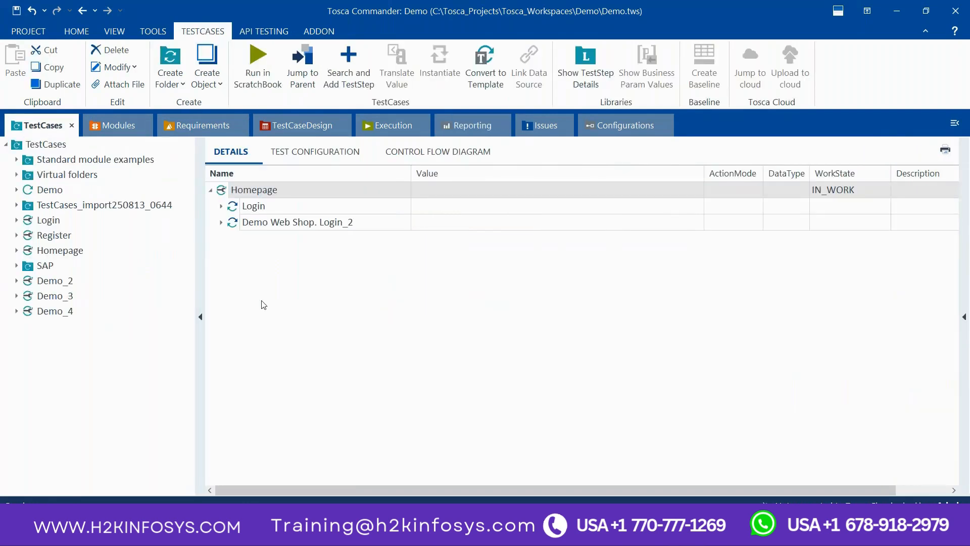
pyautogui.click(379, 126)
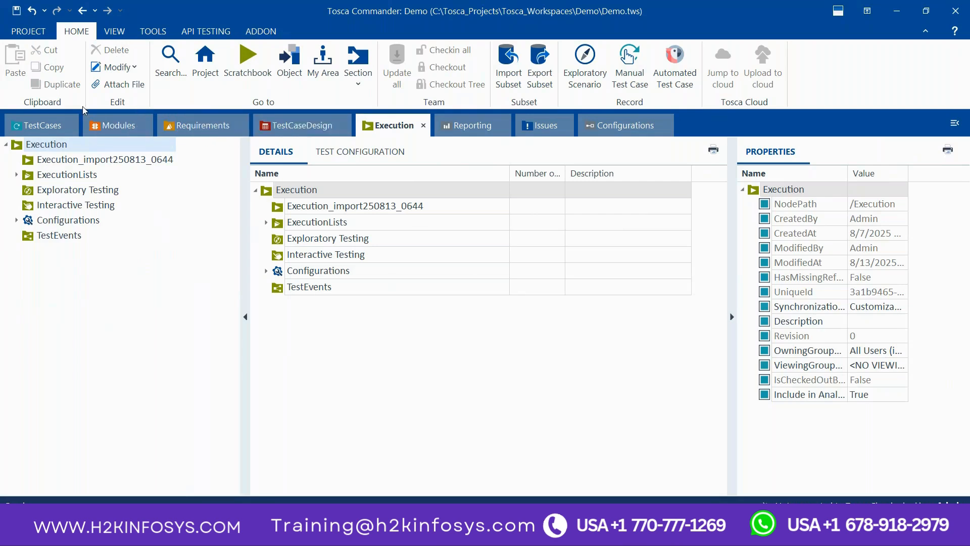
pyautogui.click(667, 127)
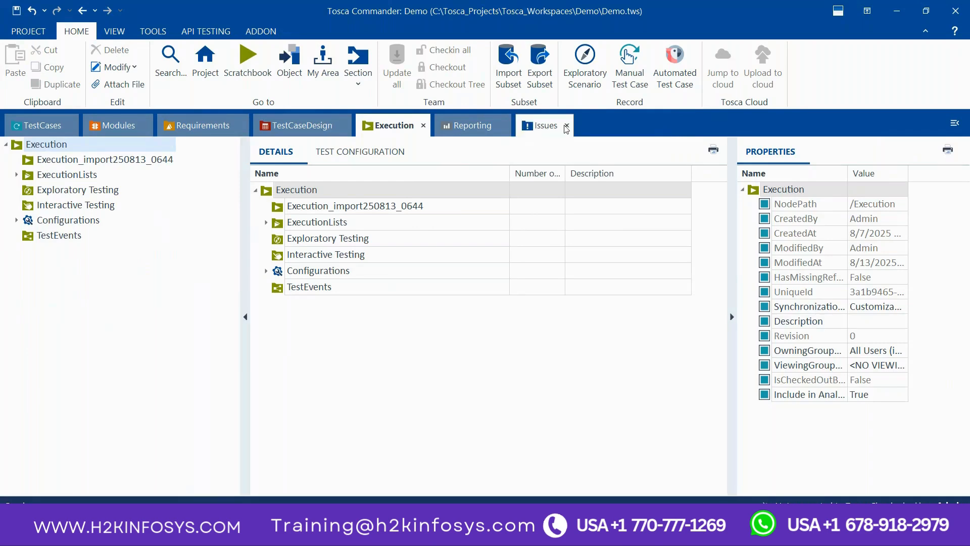
pyautogui.click(567, 127)
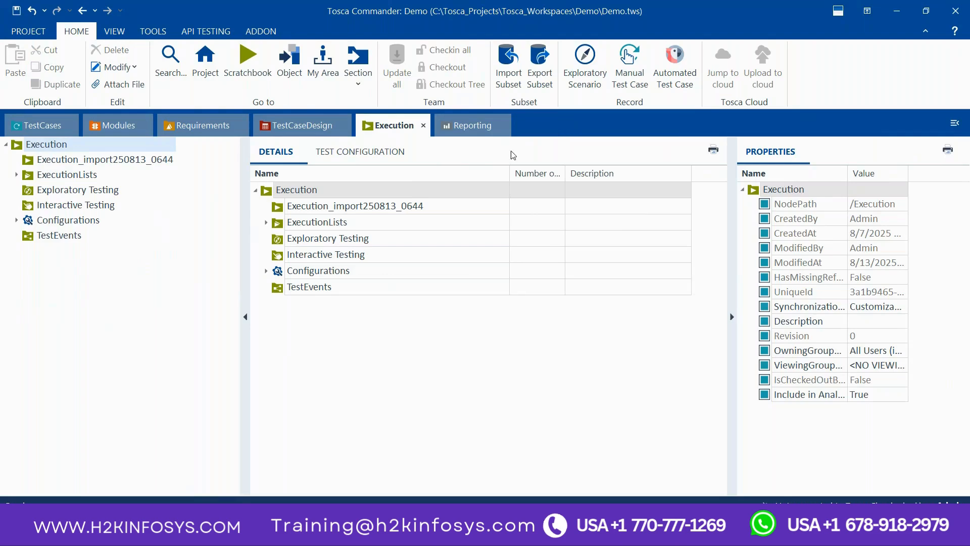
# Step: Review the Modules, TestCases, Requirements, TestCaseDesign, Execution and Reporting sections again, finishing on TestCases
pyautogui.click(112, 127)
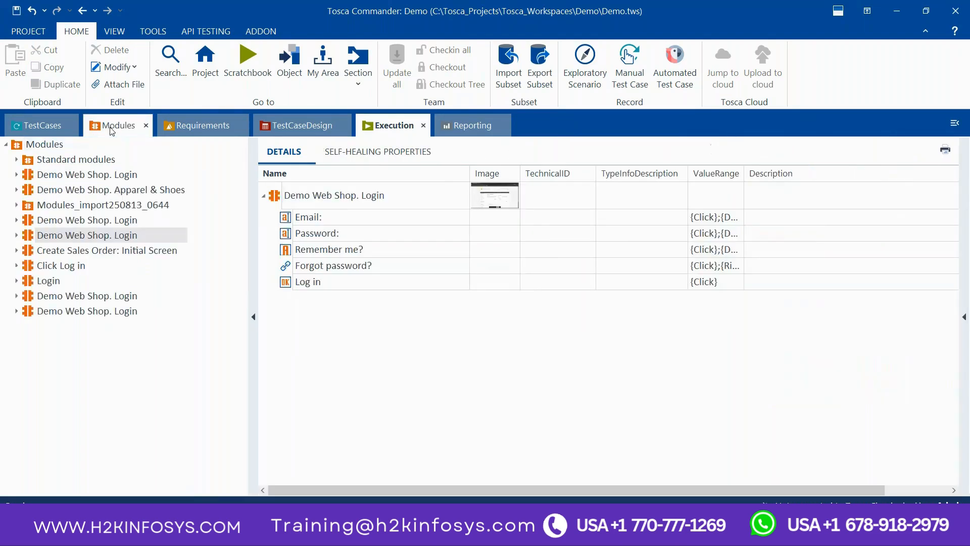
pyautogui.click(43, 130)
pyautogui.click(190, 126)
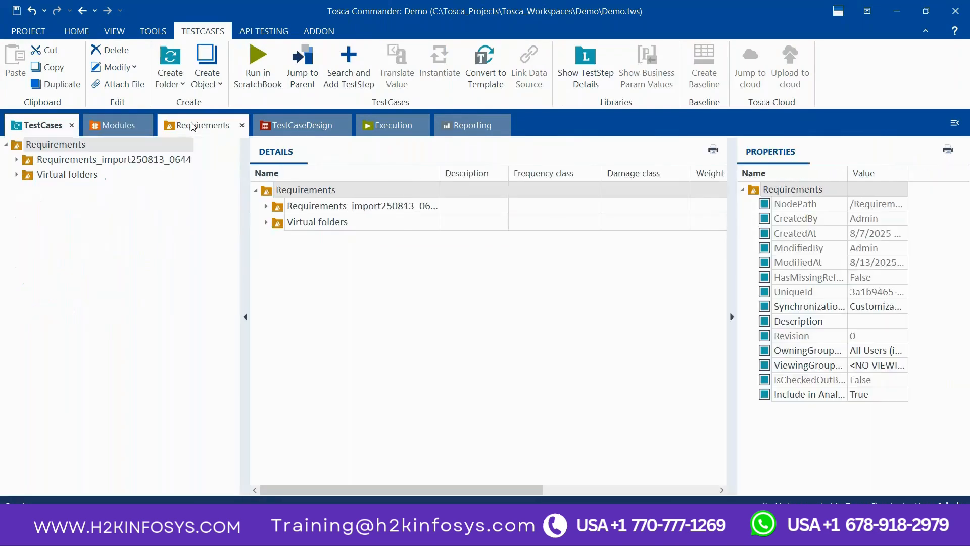
pyautogui.click(295, 126)
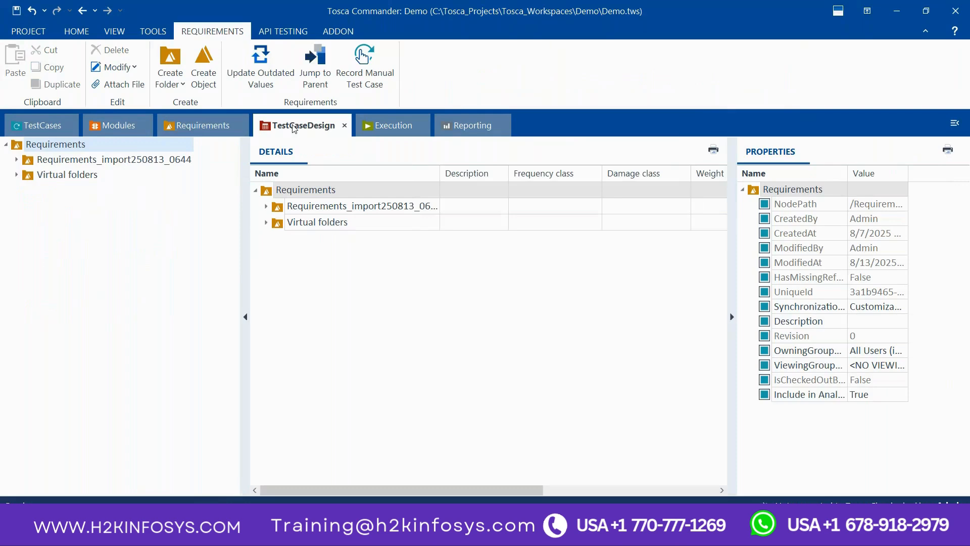
pyautogui.click(370, 133)
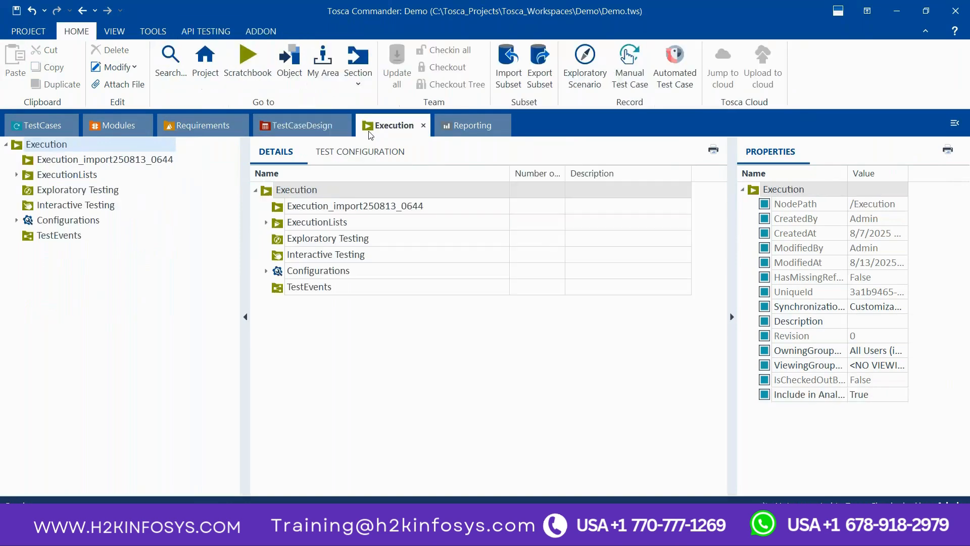
pyautogui.click(467, 133)
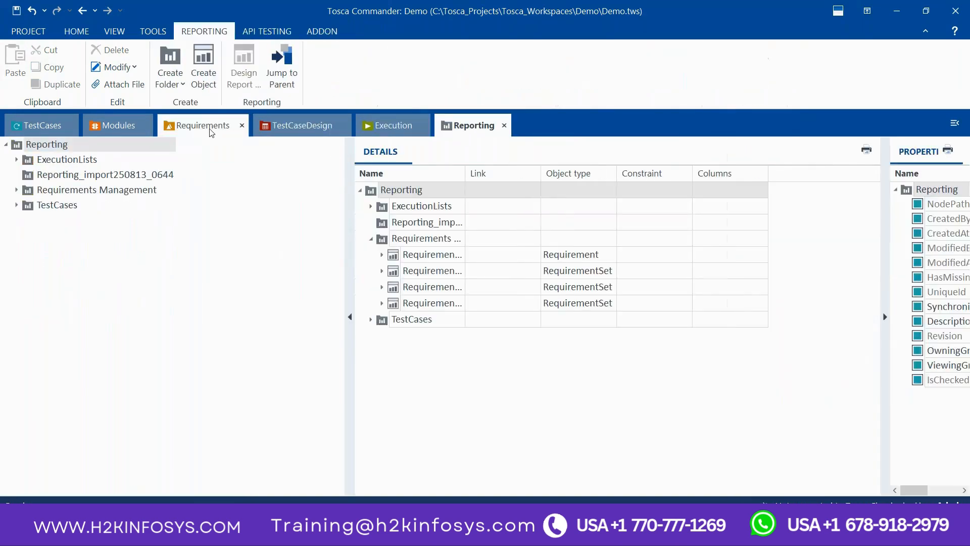
pyautogui.click(212, 130)
pyautogui.click(112, 128)
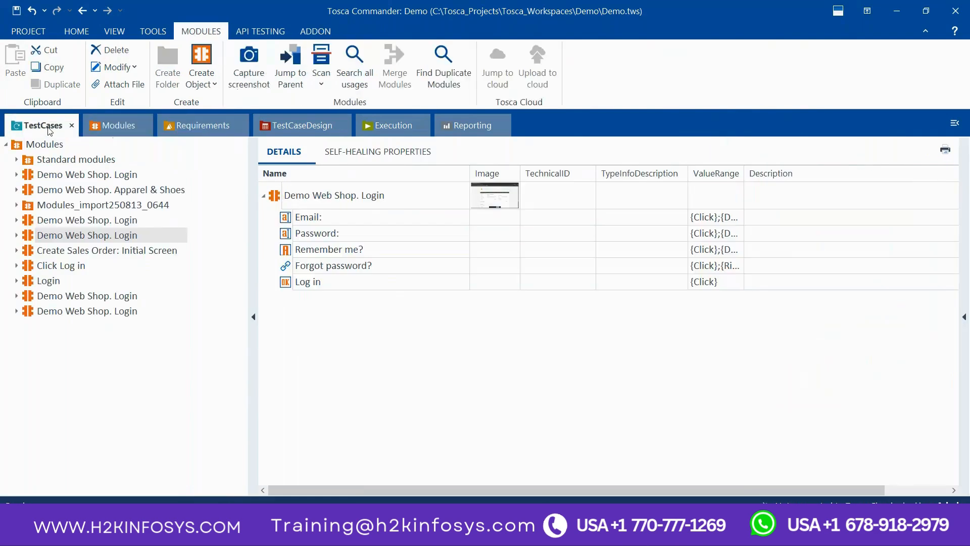
pyautogui.click(49, 129)
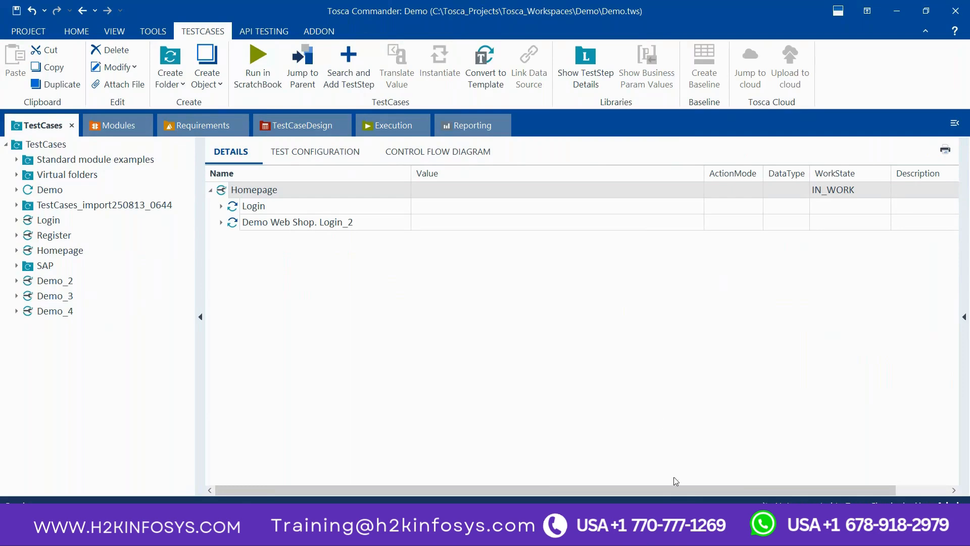
# Step: Switch to the PowerPoint deck, advance to the "How to create the workspace" slide, and return to Tosca Commander
pyautogui.moveTo(650, 533)
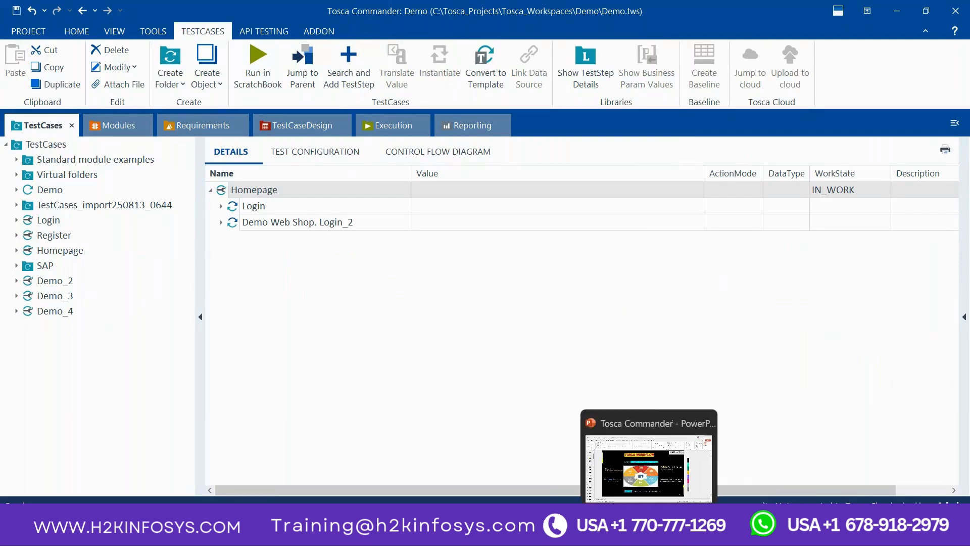
pyautogui.click(651, 477)
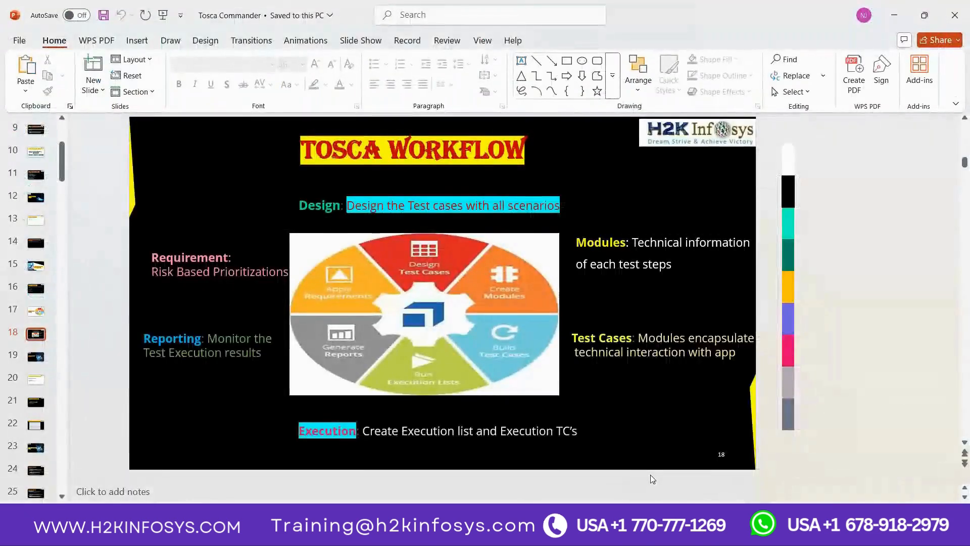
pyautogui.scroll(-1, 650, 475)
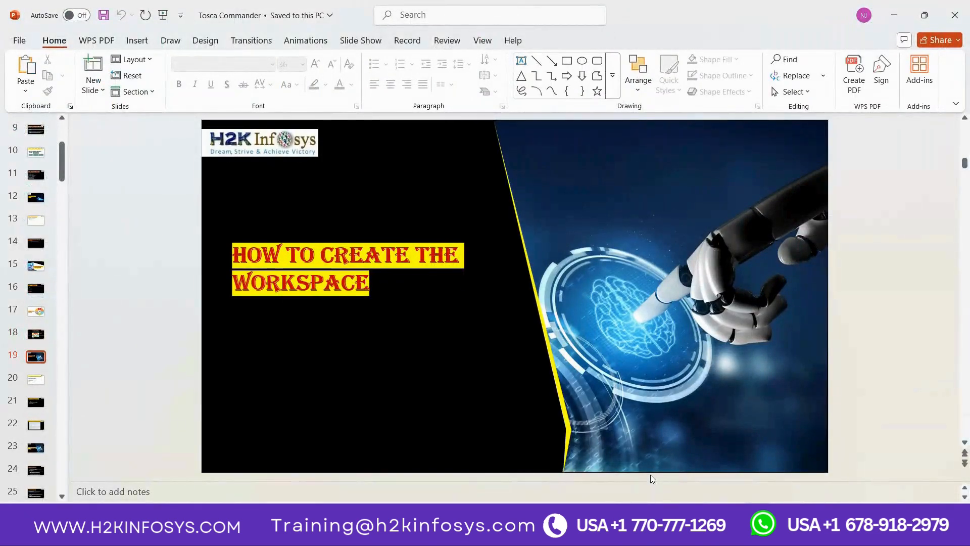
pyautogui.hotkey('alt', 'Tab')
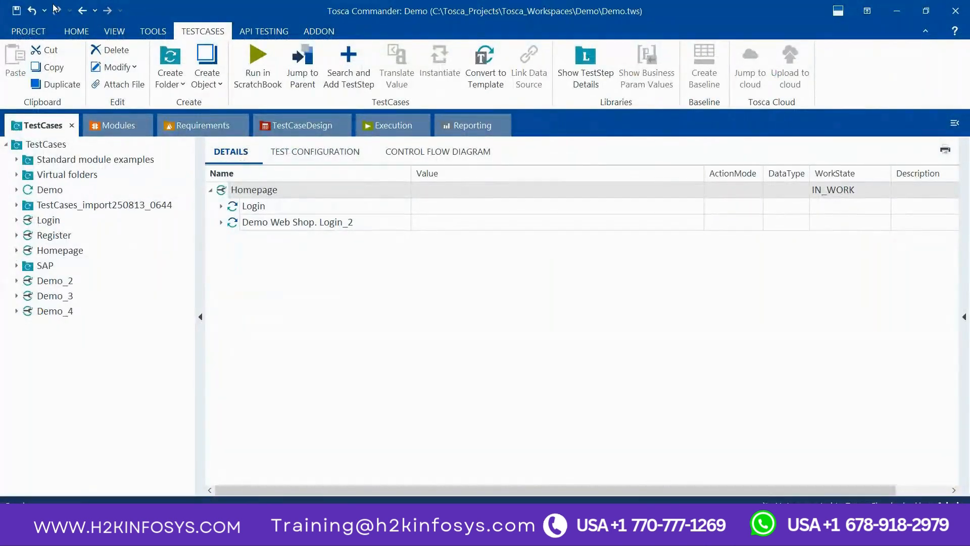
# Step: Close the Demo workspace, saving all changes to the project
pyautogui.click(22, 36)
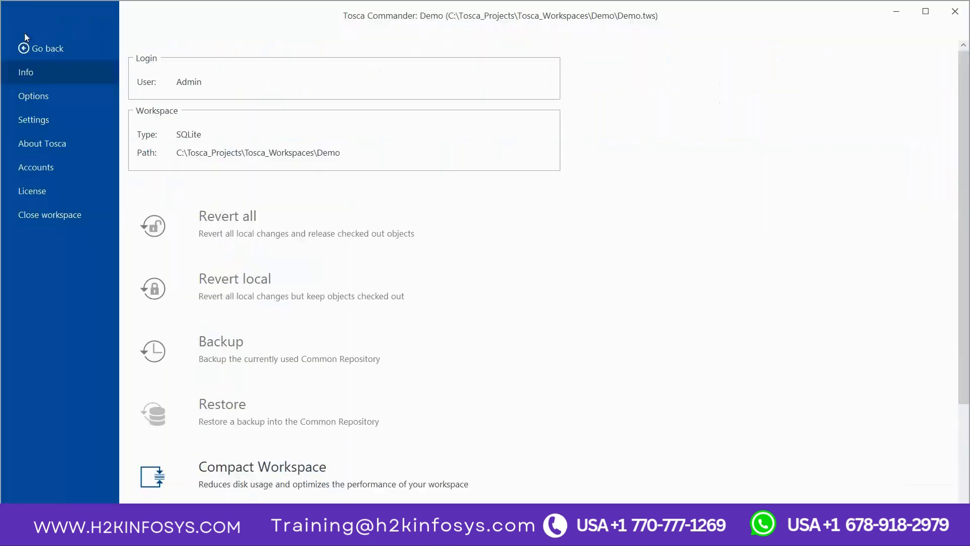
pyautogui.click(76, 215)
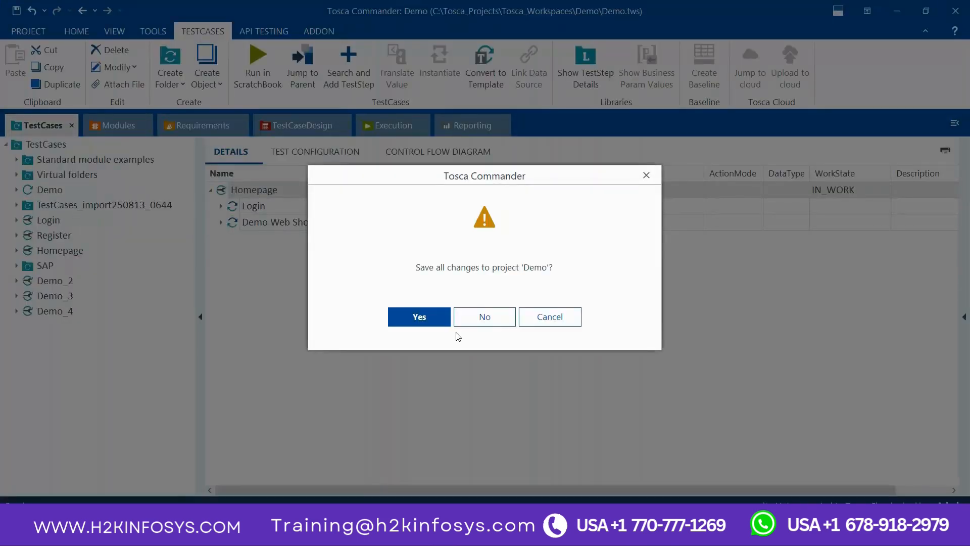
pyautogui.click(429, 320)
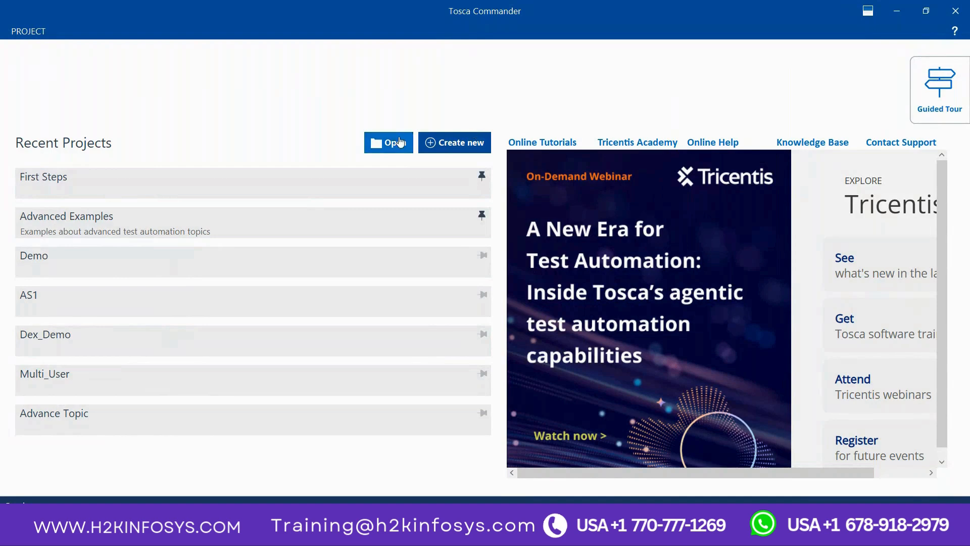
# Step: Start creating a new workspace, and consult the "Ex1: Workspace in Tosca Commander" slide in PowerPoint before returning to the setup
pyautogui.click(439, 151)
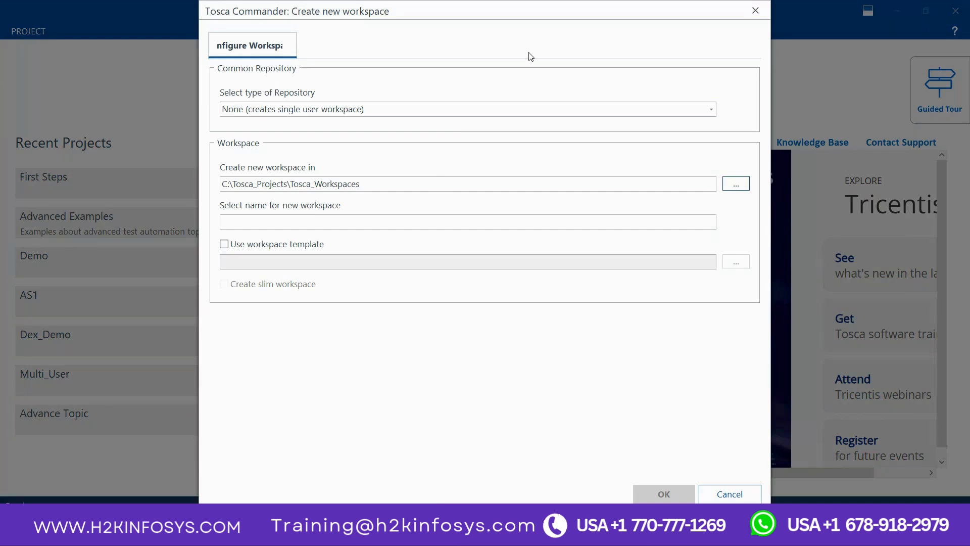
pyautogui.hotkey('alt', 'Tab')
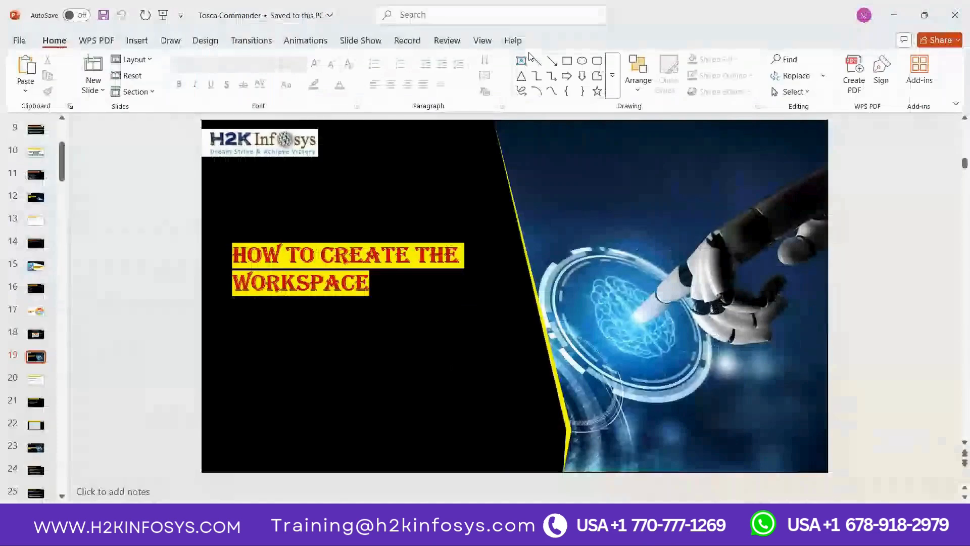
pyautogui.press('pagedown')
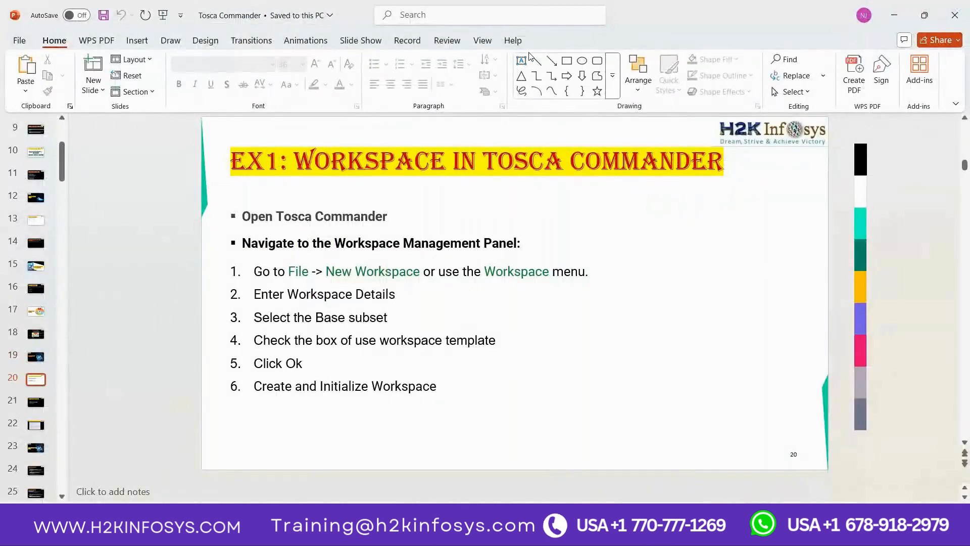
pyautogui.hotkey('alt', 'Tab')
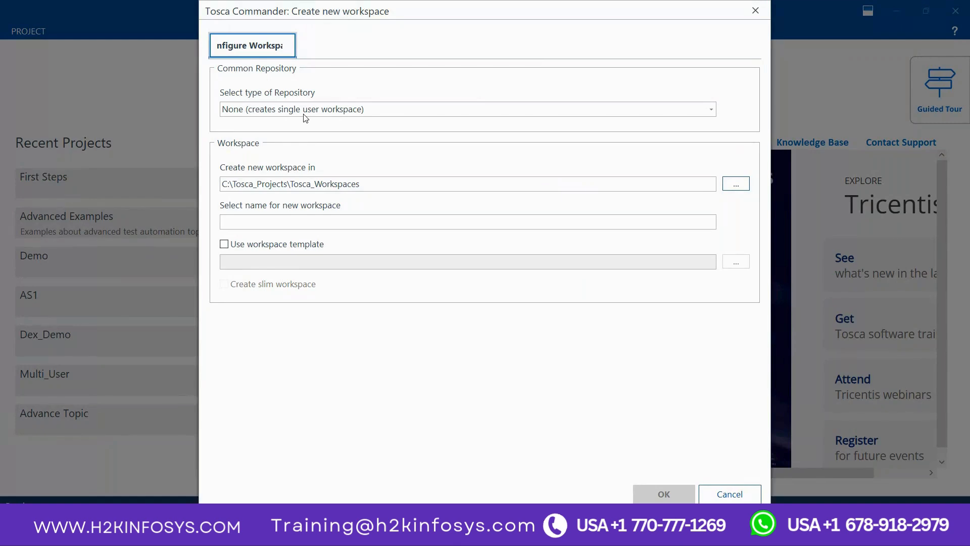
# Step: Review the available repository types, and switch to the empty area below the Agile notes in Notepad
pyautogui.click(304, 114)
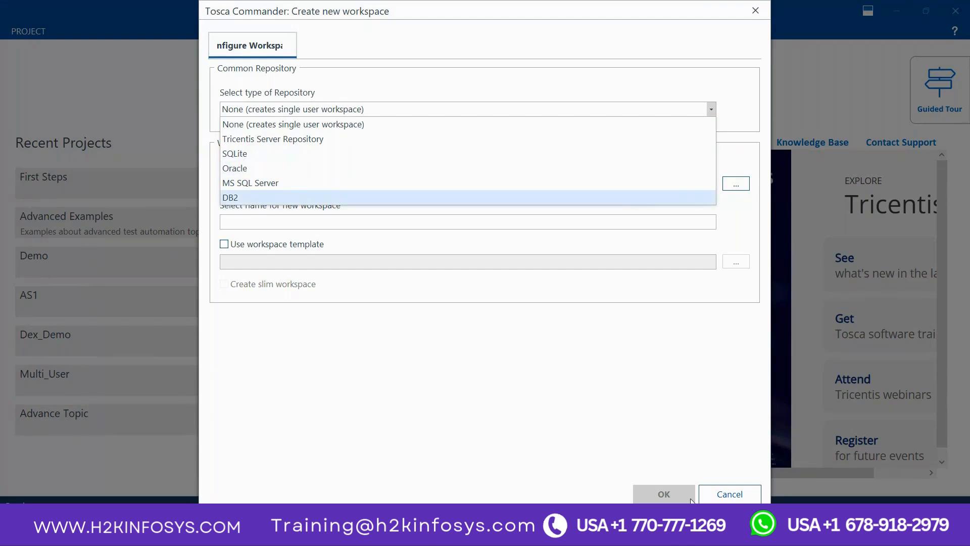
pyautogui.moveTo(733, 533)
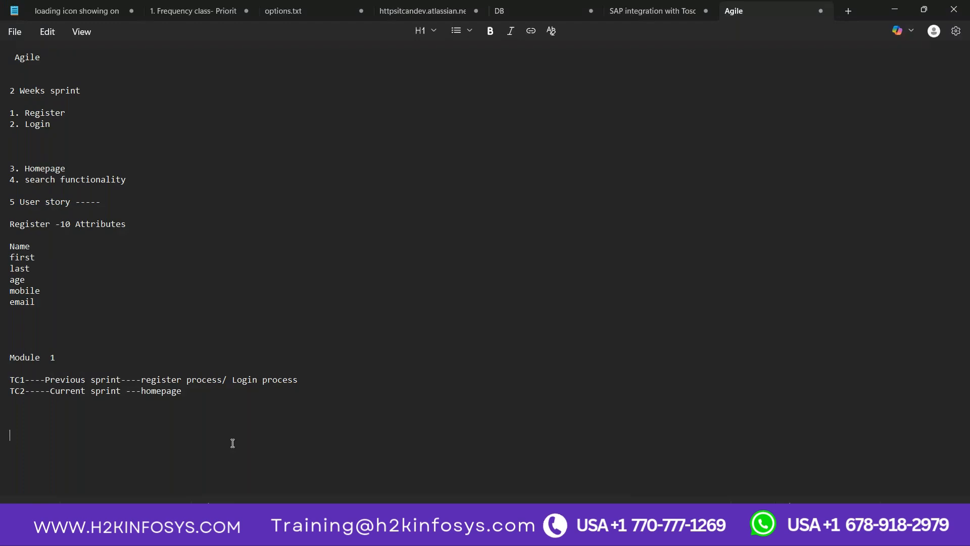
pyautogui.scroll(-6, 233, 443)
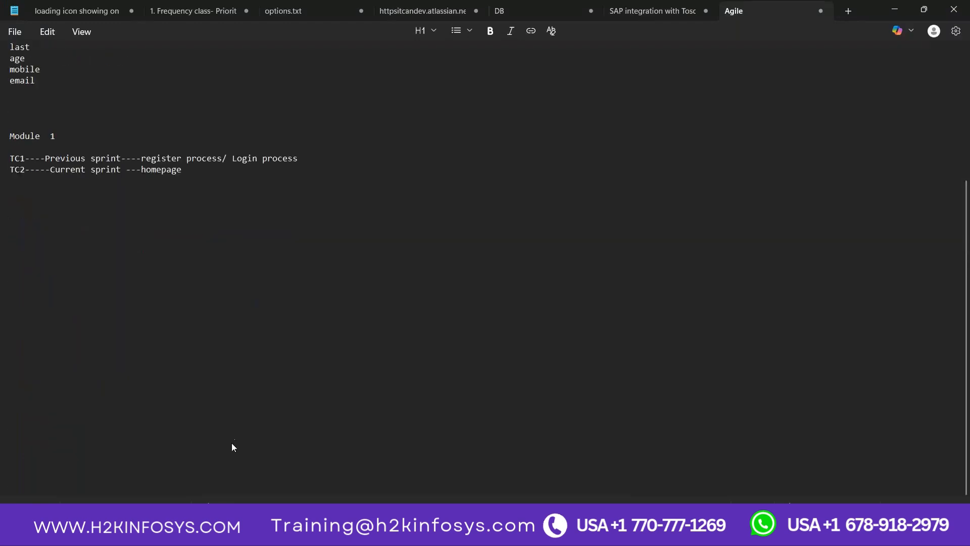
pyautogui.scroll(-3, 232, 444)
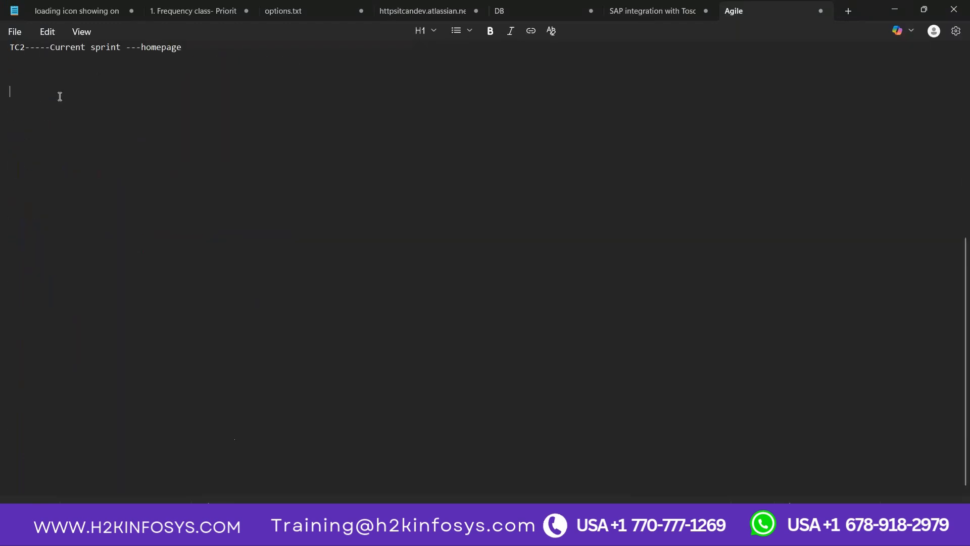
# Step: Add two note lines below the sprint notes: "Single Workspace-----" and "Muli user Workspace-----"
pyautogui.write('Single Workspace  Mut')
pyautogui.press('BackSpace')
pyautogui.write('li user Workspace-')
# Step: Complete the Single Workspace line with "user workspace--Single owner-----"
pyautogui.click(127, 114)
pyautogui.write('user')
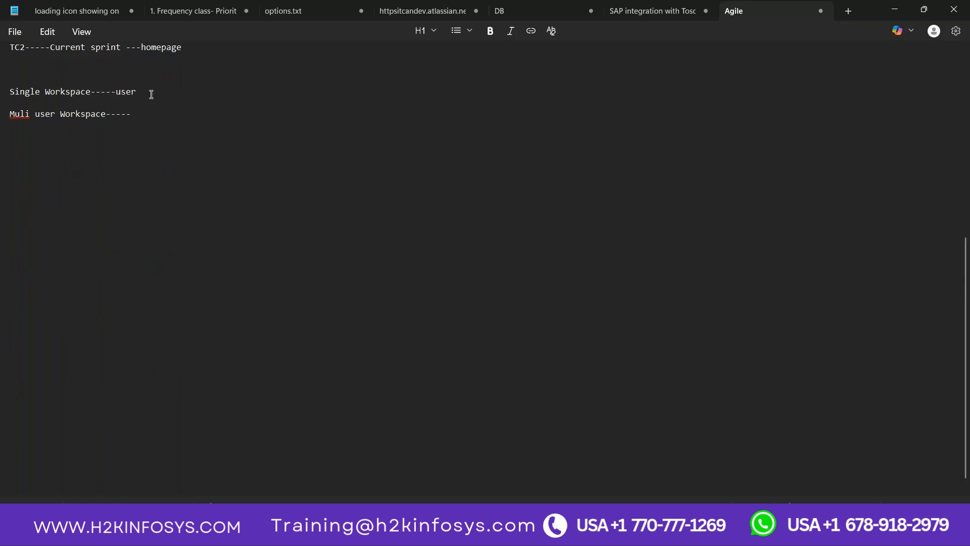
pyautogui.write(' workflow')
pyautogui.press('BackSpace')
pyautogui.press('BackSpace')
pyautogui.press('BackSpace')
pyautogui.press('BackSpace')
pyautogui.write('space--')
pyautogui.write('DB')
pyautogui.press('BackSpace')
pyautogui.press('BackSpace')
pyautogui.write('ow')
pyautogui.press('BackSpace')
pyautogui.press('BackSpace')
pyautogui.press('BackSpace')
pyautogui.write('Sibgl')
pyautogui.write('ngle owner-----')
# Step: Complete the multi-user workspace line with "Every company we multi user workspace"
pyautogui.click(137, 109)
pyautogui.write('Every company we ')
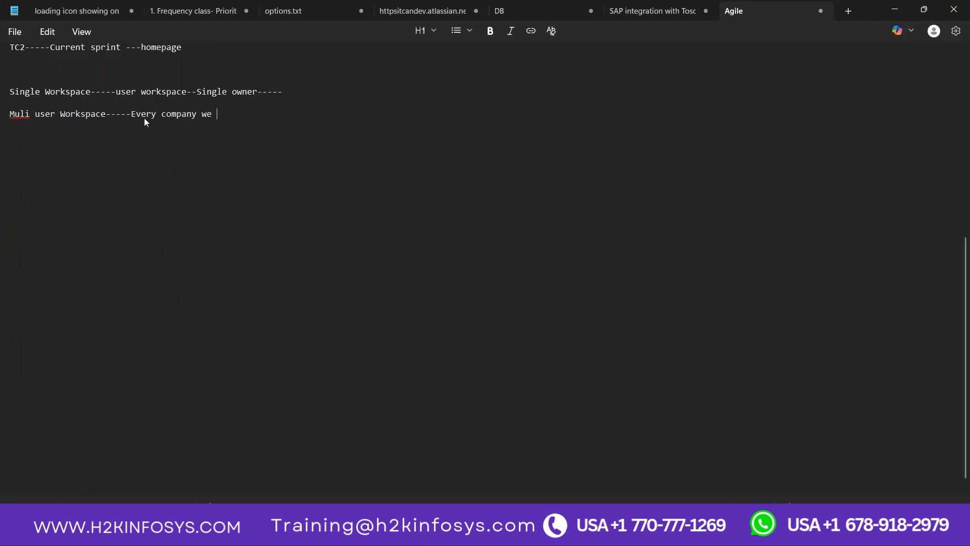
pyautogui.write('multi user workspace')
# Step: Add a "5 QA" line below, followed by the lines USER1, USER2, USER3, USER3 and USER5
pyautogui.press('Return')
pyautogui.write('5 QA')
pyautogui.press('Return')
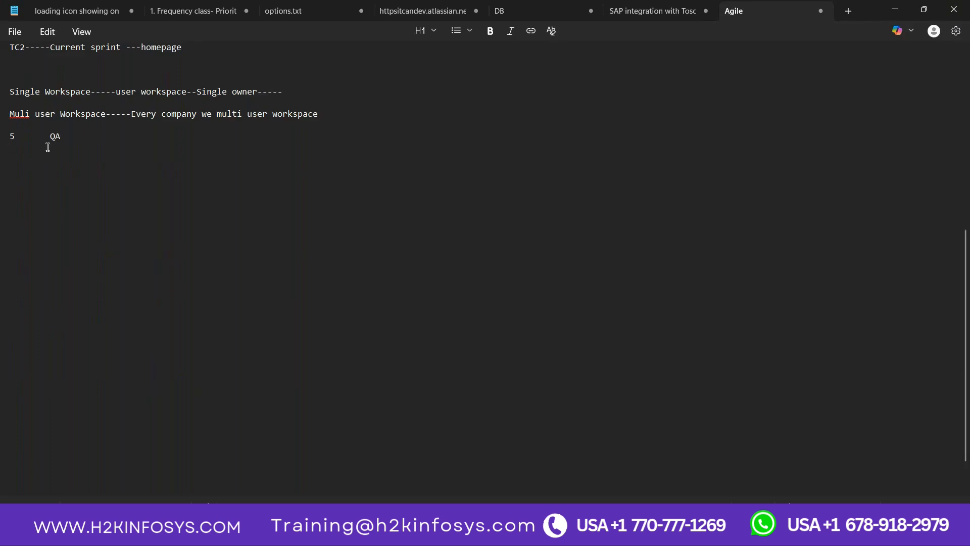
pyautogui.write('USER1')
pyautogui.press('Return')
pyautogui.write('USER2')
pyautogui.press('Return')
pyautogui.write('USER3')
pyautogui.press('Return')
pyautogui.write('USER3')
pyautogui.press('Return')
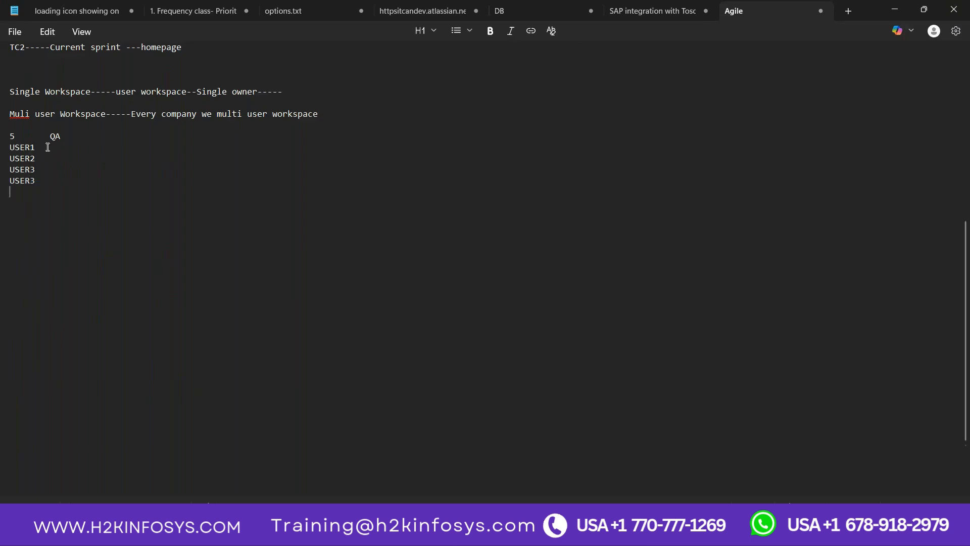
pyautogui.write('USER5')
# Step: Annotate USER1 with "- SAME WORKSPACE" and USER2 with "------CAN SEE THE CAHNGES/EDIT/DELETE"
pyautogui.write('WORK')
pyautogui.write('SPACE USER2')
pyautogui.write('------')
pyautogui.write('CAN SEE T')
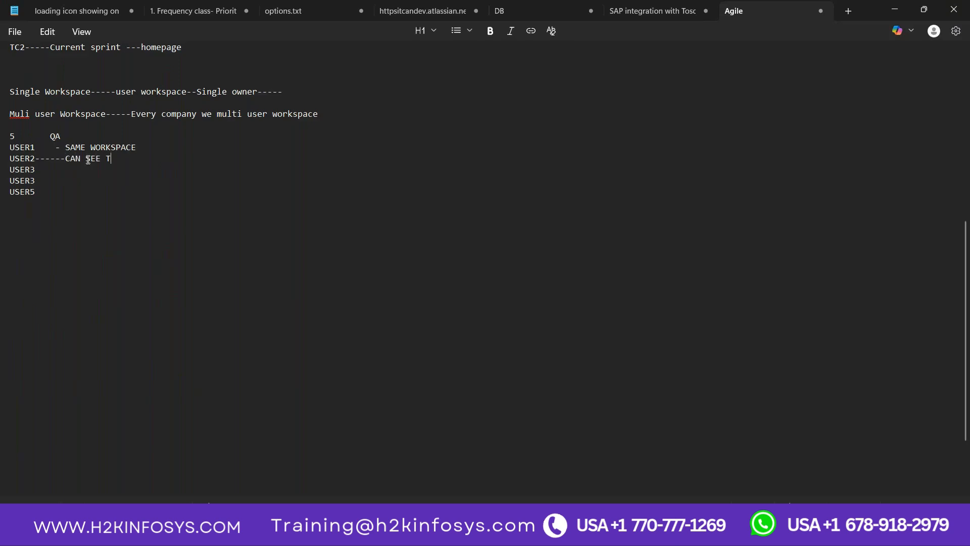
pyautogui.write('HE CAHNGES')
pyautogui.press('Return')
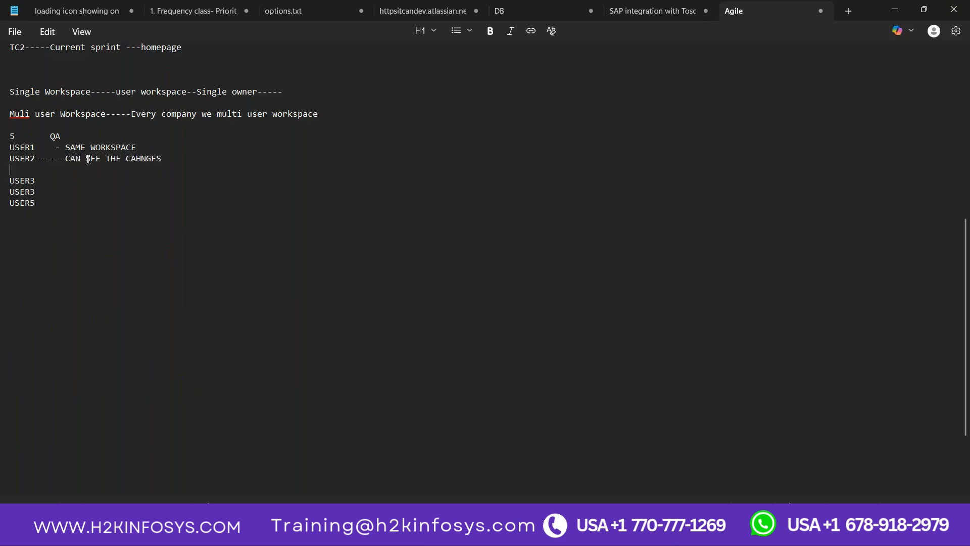
pyautogui.press('BackSpace')
pyautogui.write('/EDIT/DELETE')
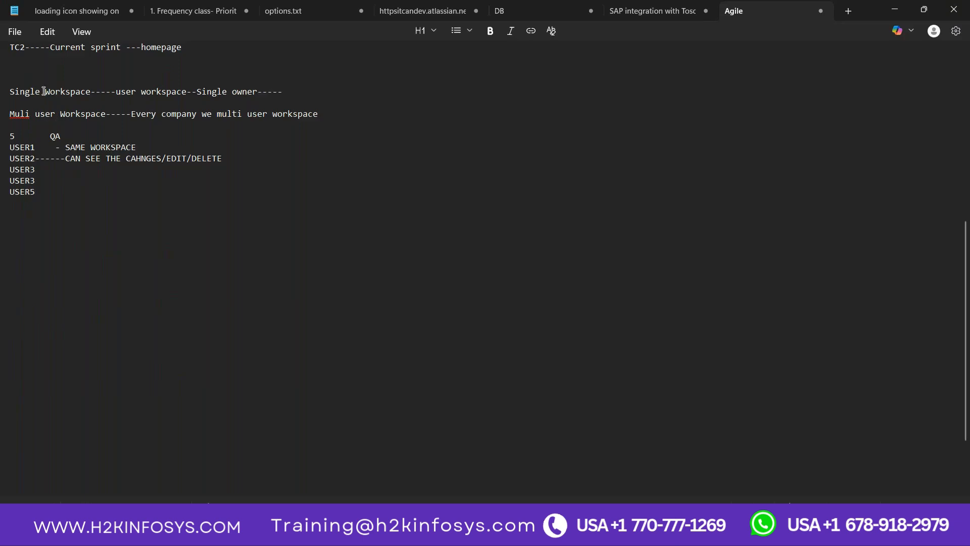
# Step: Return to Tosca Commander and choose "None (creates single user workspace)" as the repository type for the new workspace
pyautogui.click(43, 91)
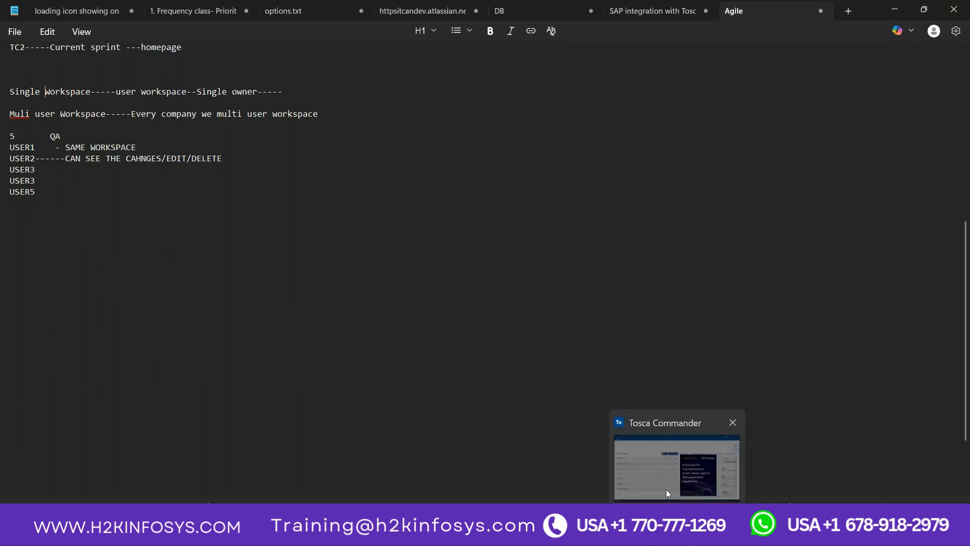
pyautogui.click(666, 490)
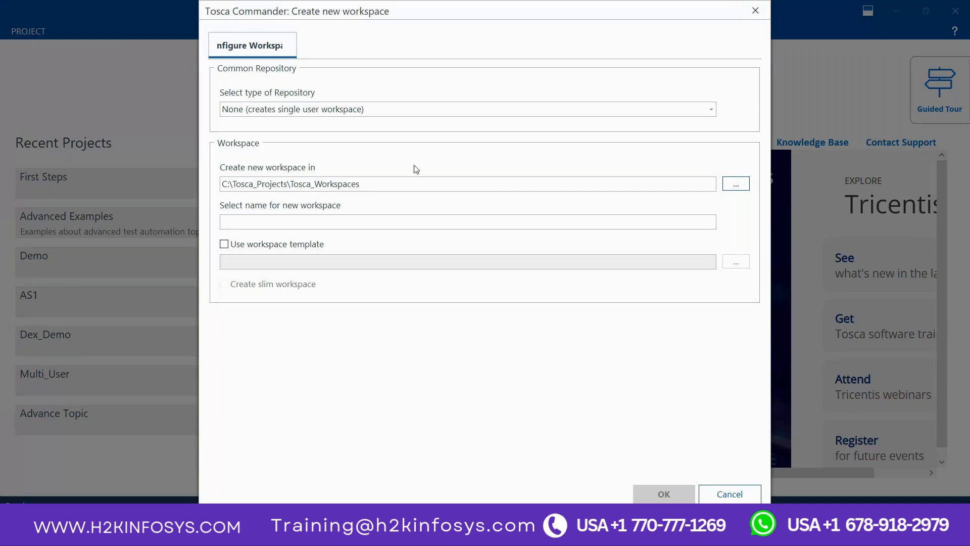
pyautogui.click(326, 112)
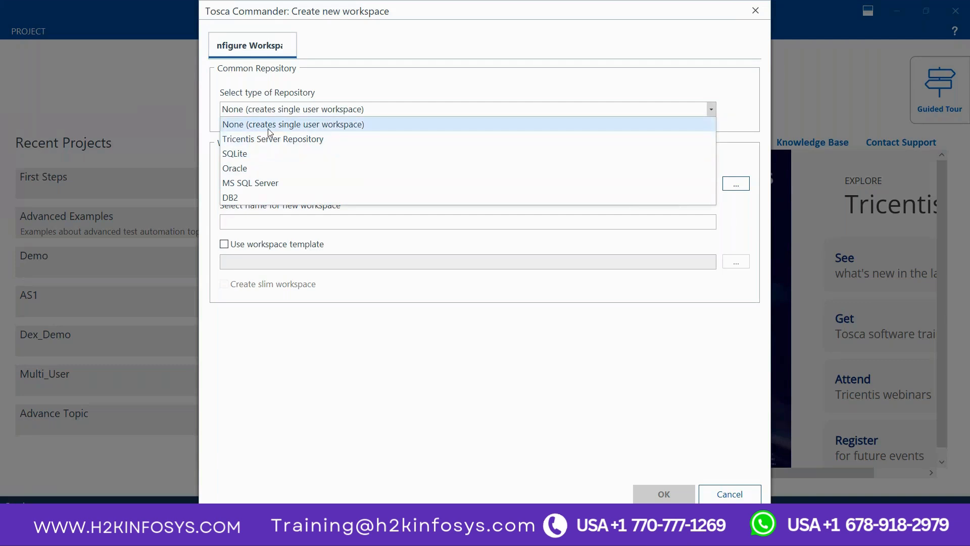
pyautogui.click(302, 126)
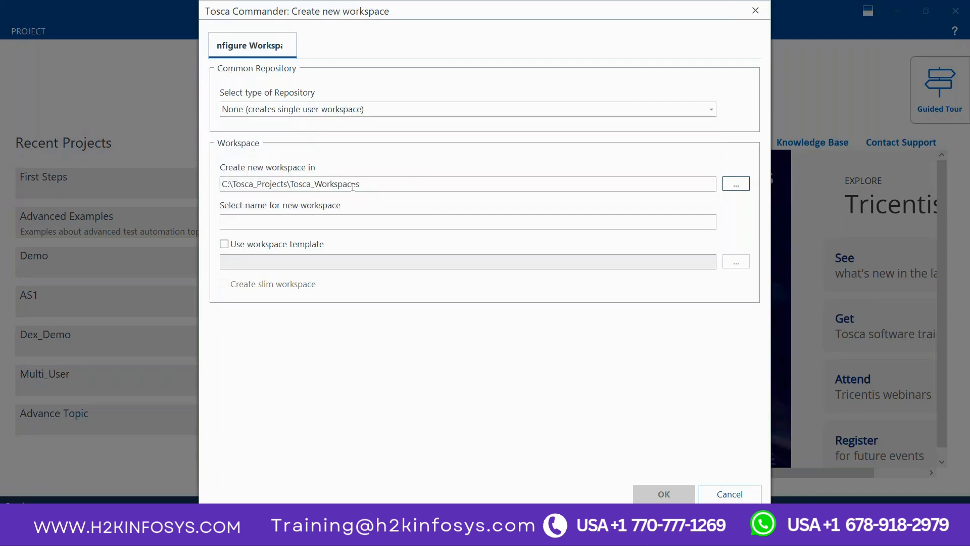
# Step: Name the workspace DEMO_1, base it on the Standard.tsu workspace template, and create it
pyautogui.click(305, 224)
pyautogui.write('DEMO')
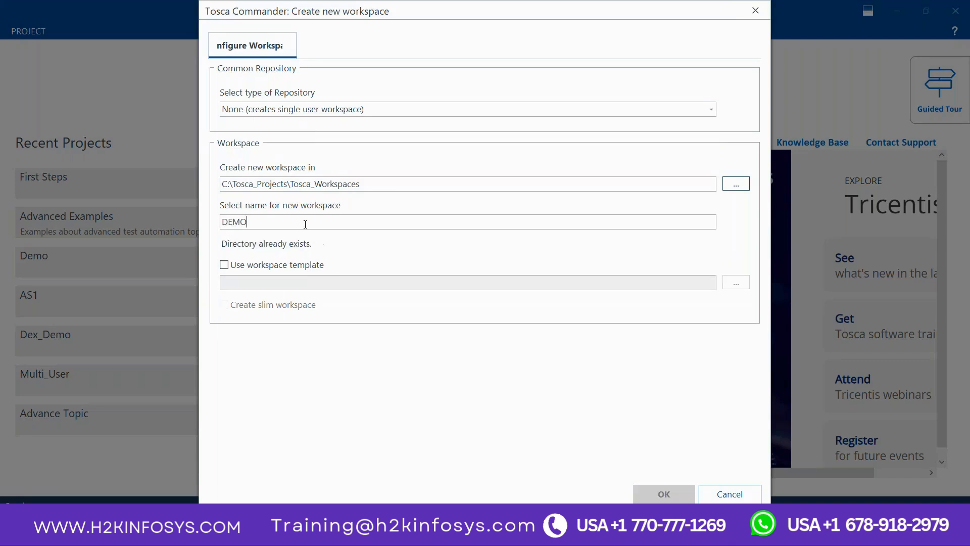
pyautogui.write('_1')
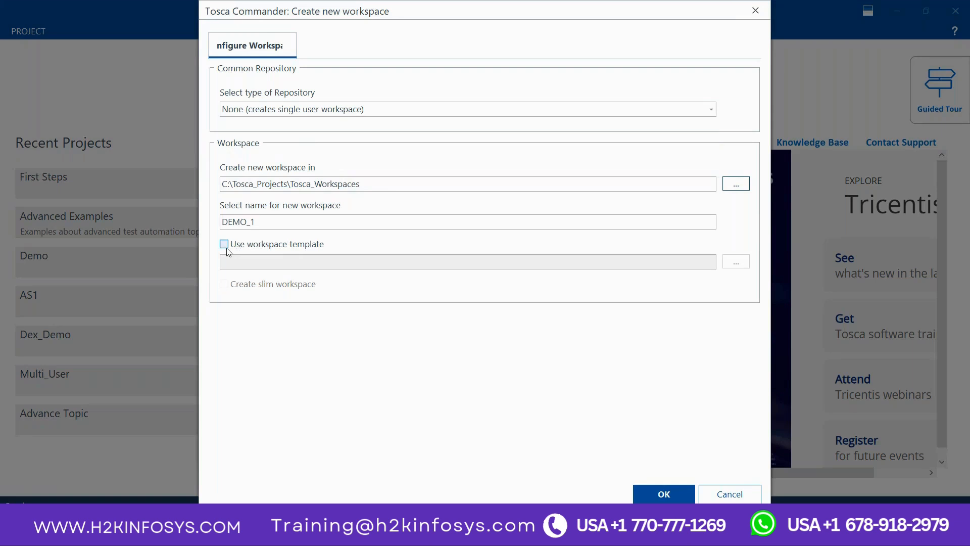
pyautogui.click(224, 245)
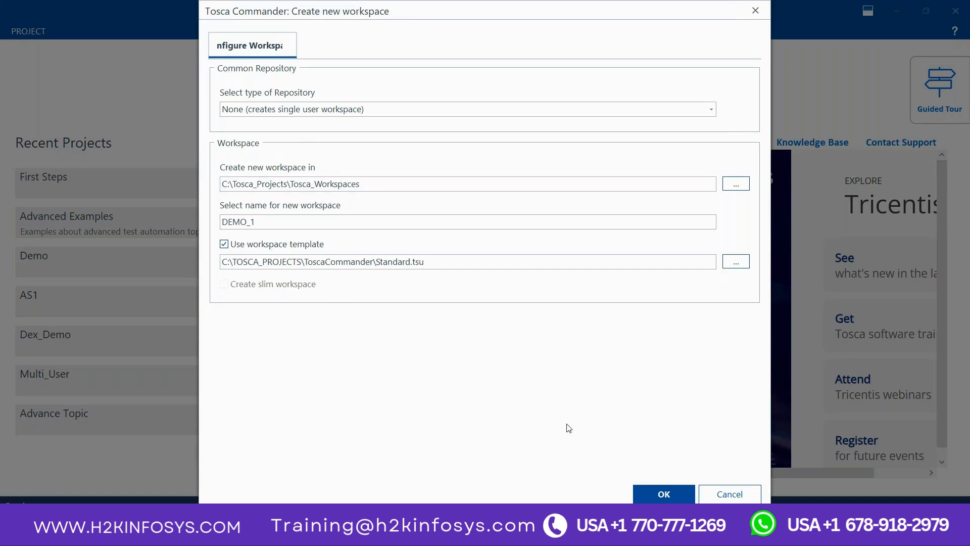
pyautogui.click(656, 486)
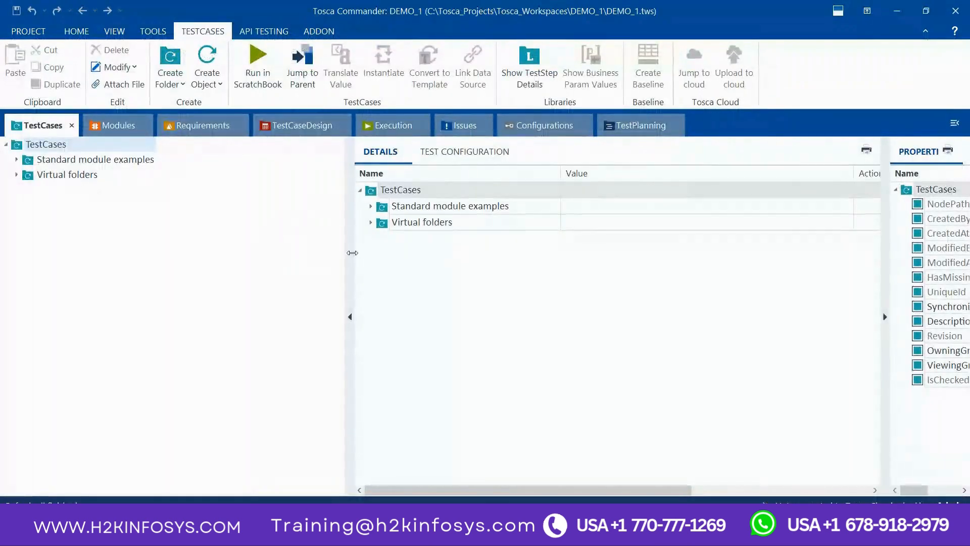
# Step: Narrow the TestCases tree area, and open the Reporting section for a look before closing it
pyautogui.moveTo(351, 251); pyautogui.dragTo(185, 236)
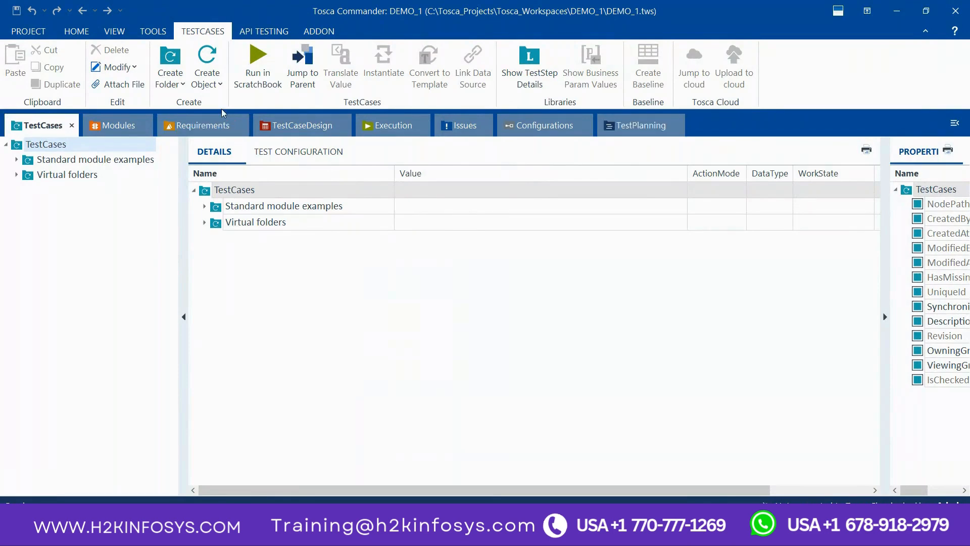
pyautogui.click(86, 34)
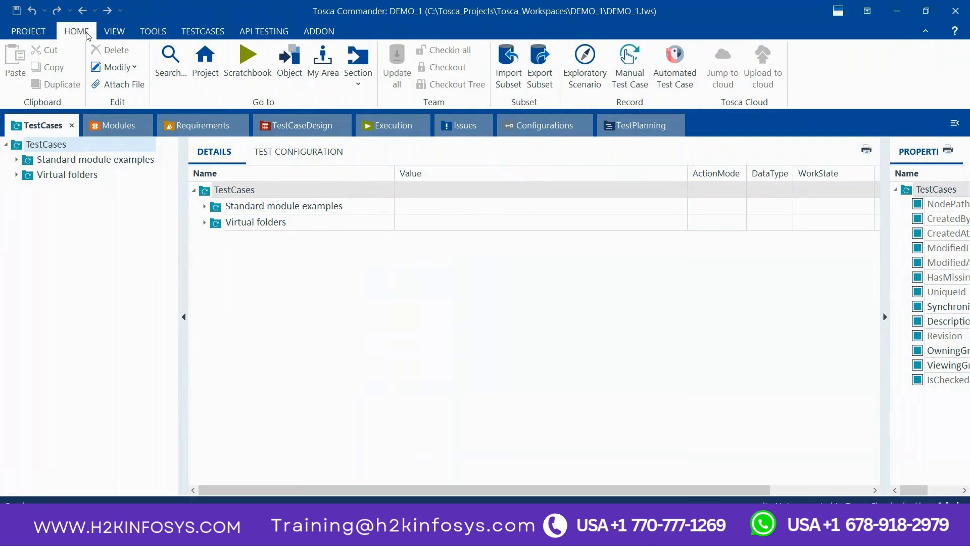
pyautogui.click(359, 83)
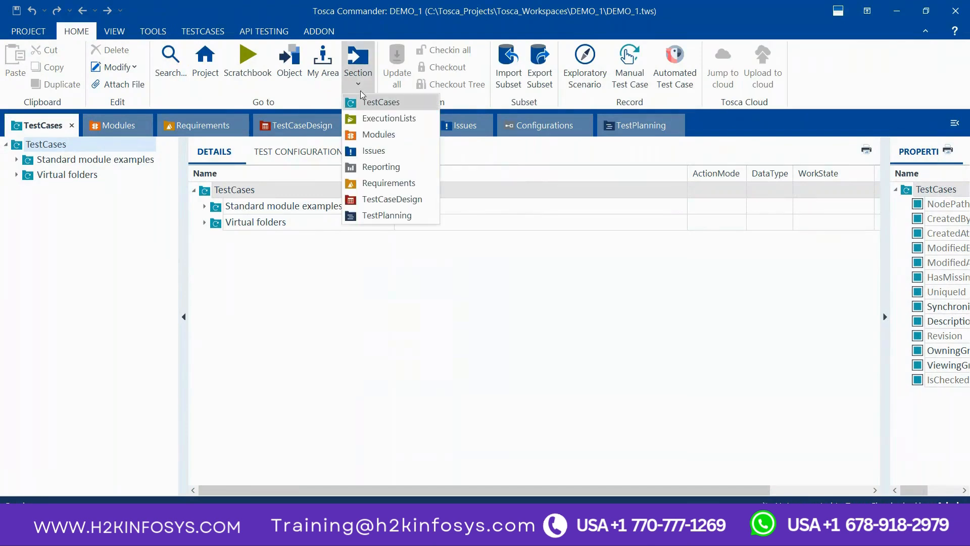
pyautogui.click(382, 169)
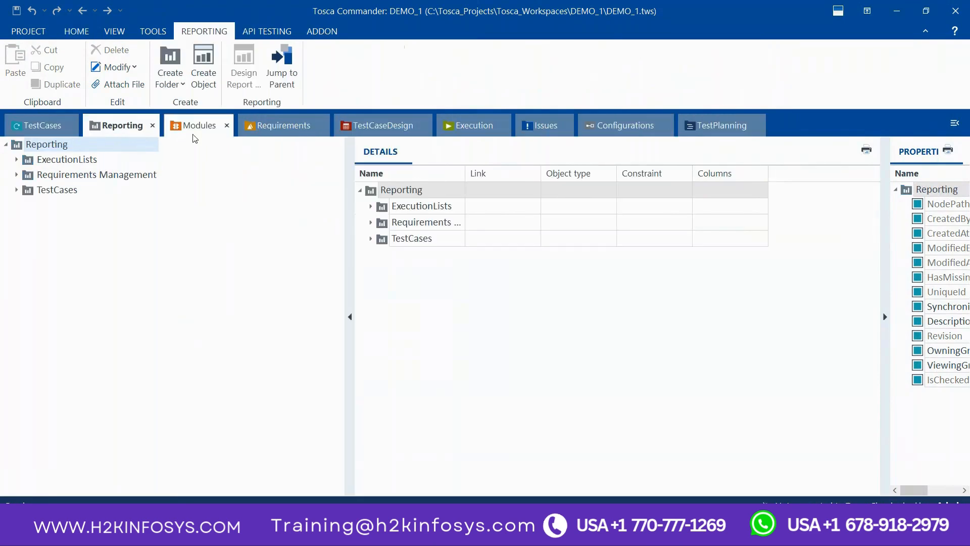
pyautogui.click(152, 125)
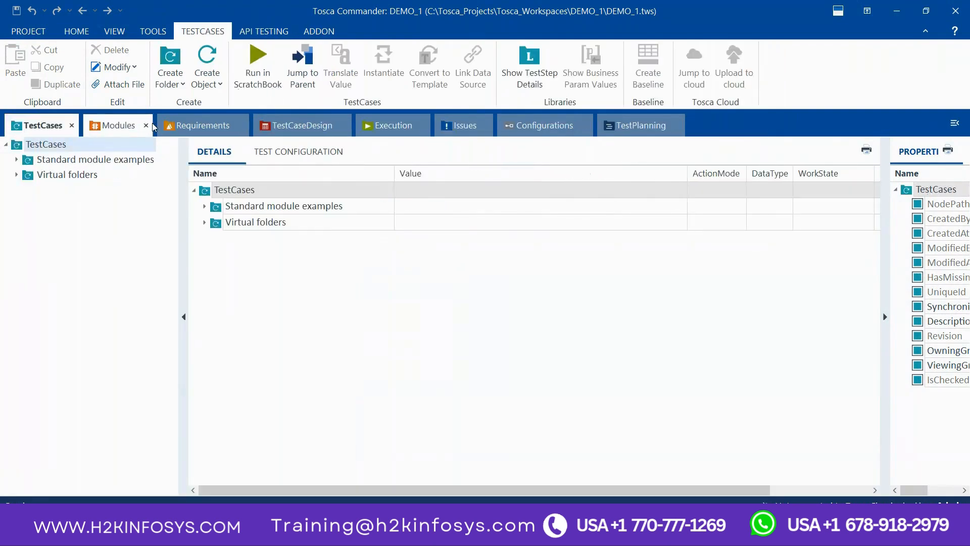
# Step: Show the Modules section, and check the Demo Web Shop login page in the browser before returning to Tosca Commander
pyautogui.click(108, 127)
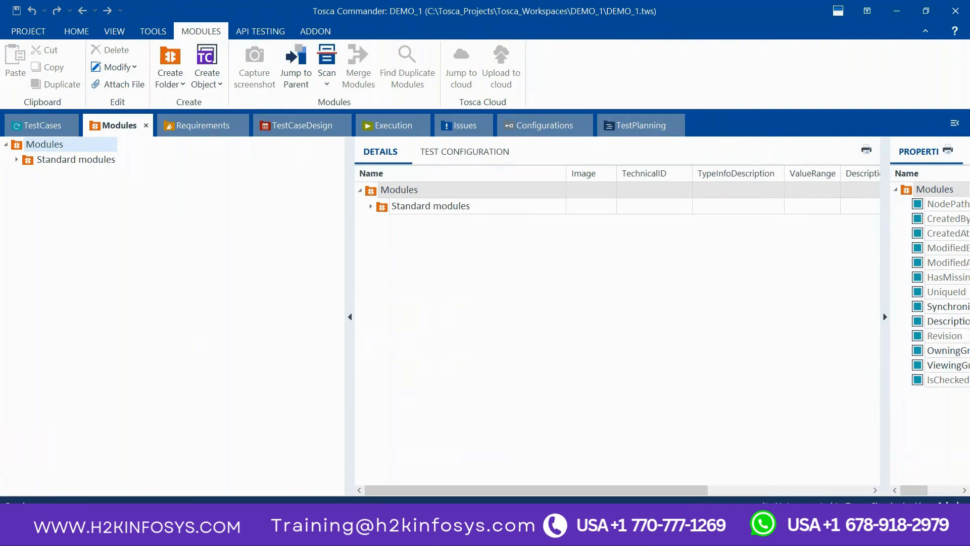
pyautogui.hotkey('alt', 'Tab')
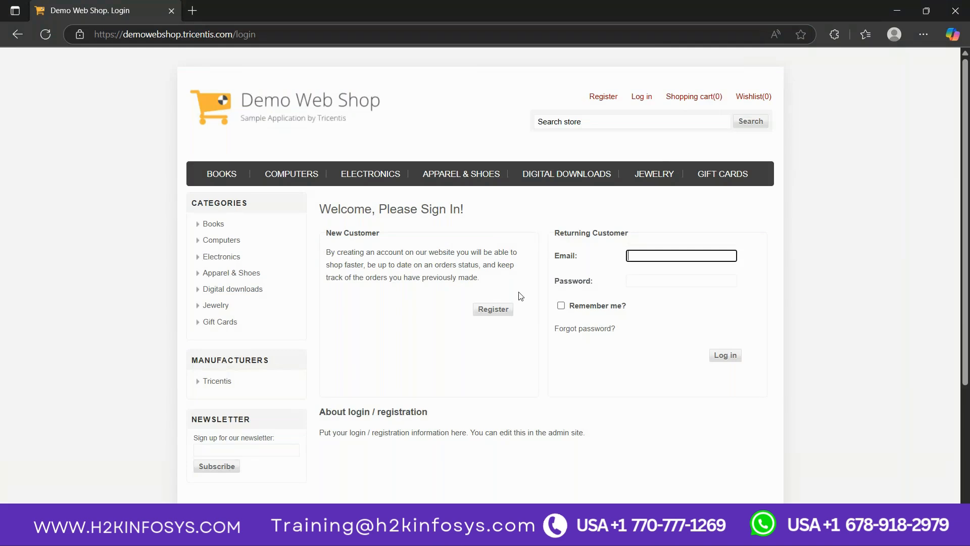
pyautogui.hotkey('alt', 'Tab')
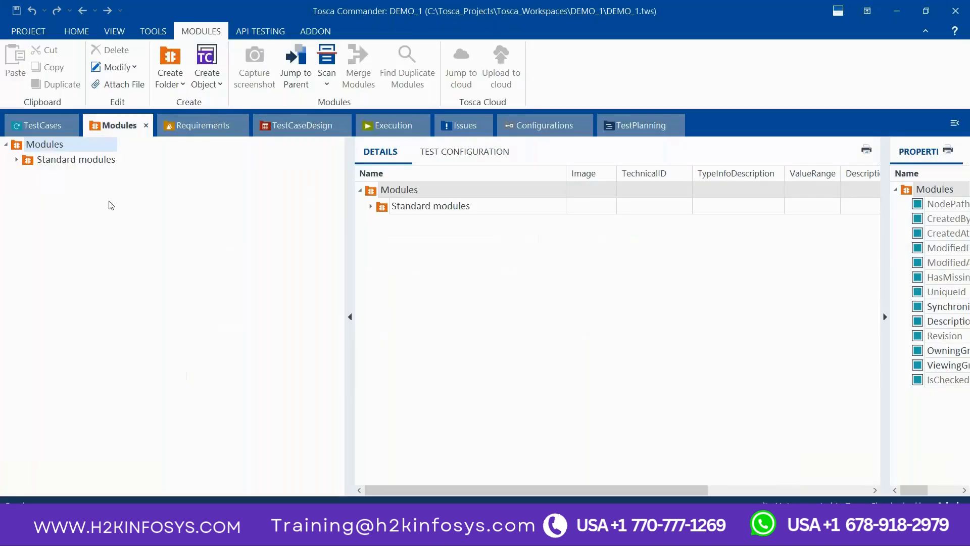
# Step: Start an application scan from the Modules folder and scan the Demo Web Shop login page
pyautogui.rightClick(41, 146)
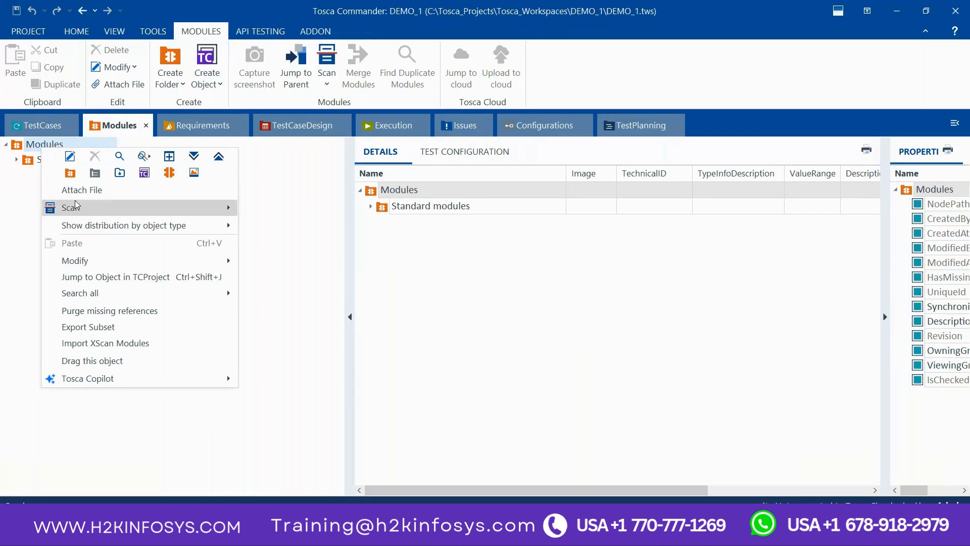
pyautogui.moveTo(76, 206)
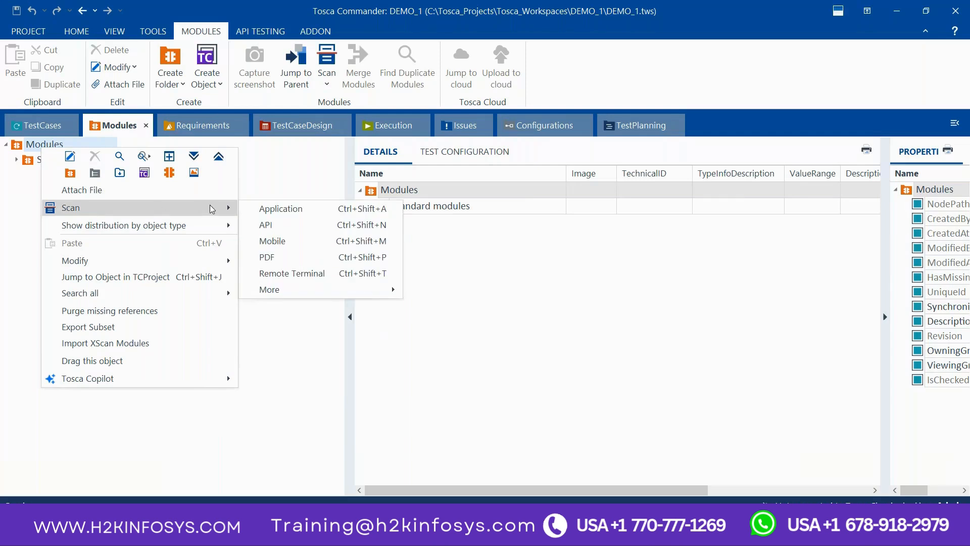
pyautogui.click(293, 212)
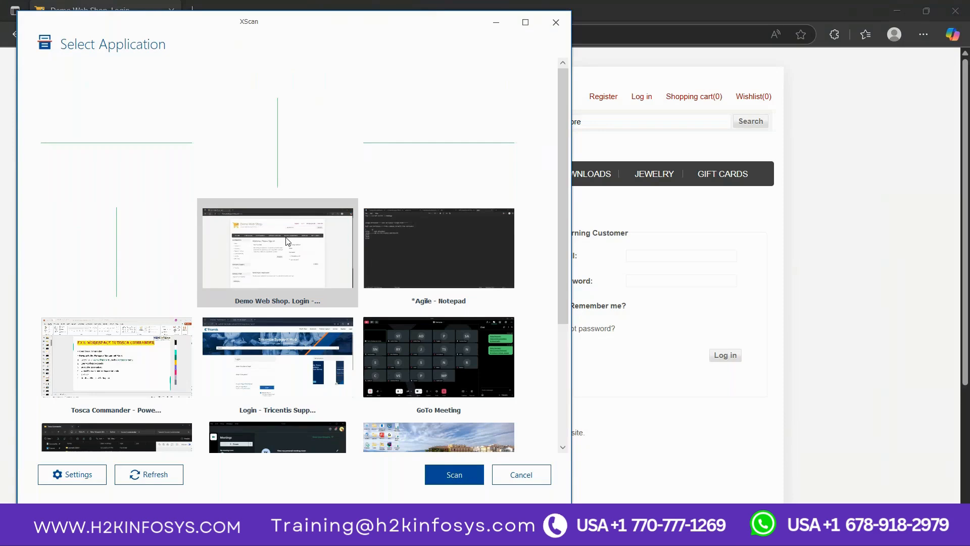
pyautogui.click(447, 477)
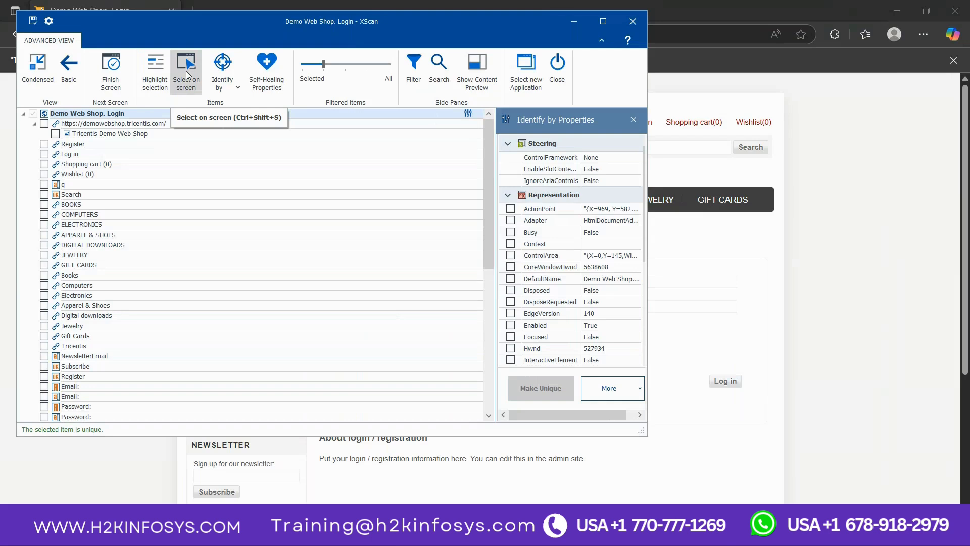
# Step: Select the Email and Password fields on the login page for the scanned module, moving the XScan window out of the way
pyautogui.click(186, 71)
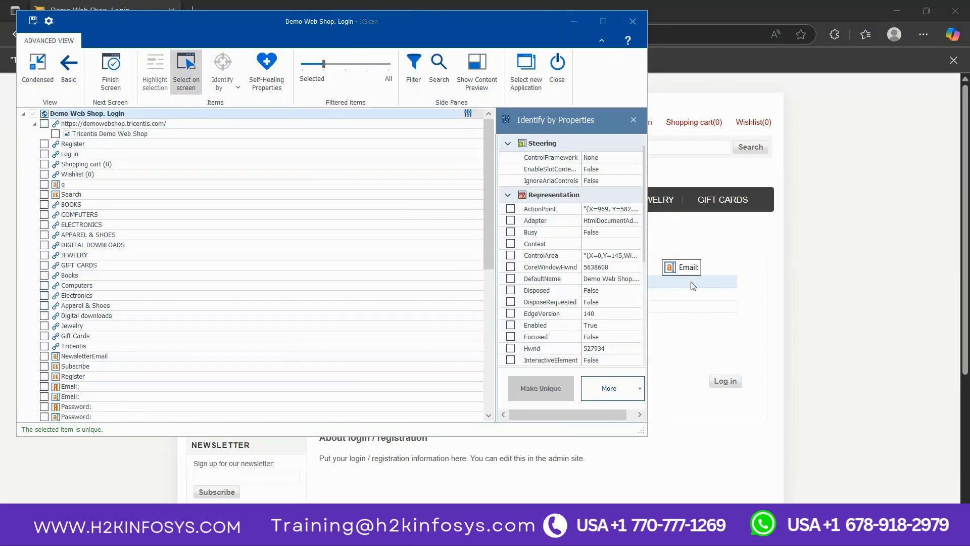
pyautogui.click(691, 283)
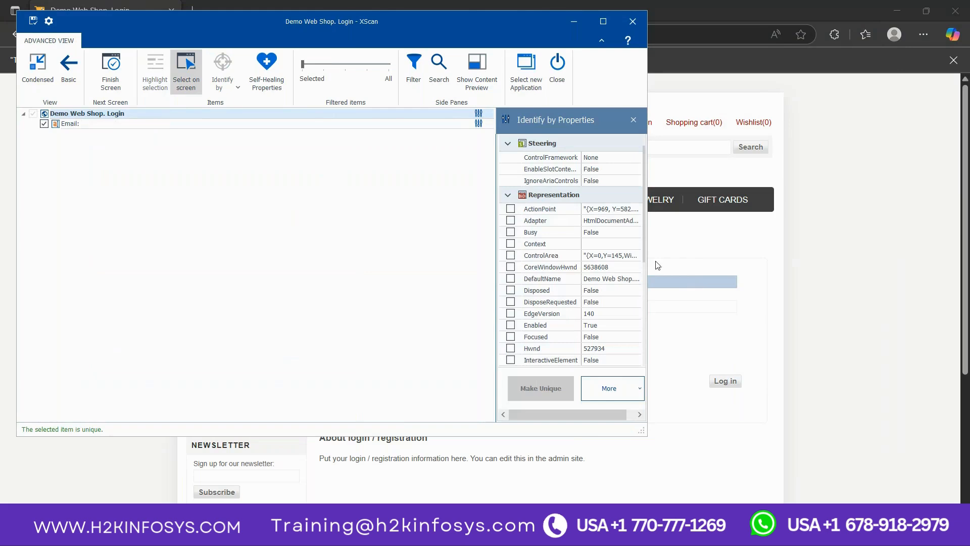
pyautogui.moveTo(460, 30); pyautogui.dragTo(214, 23)
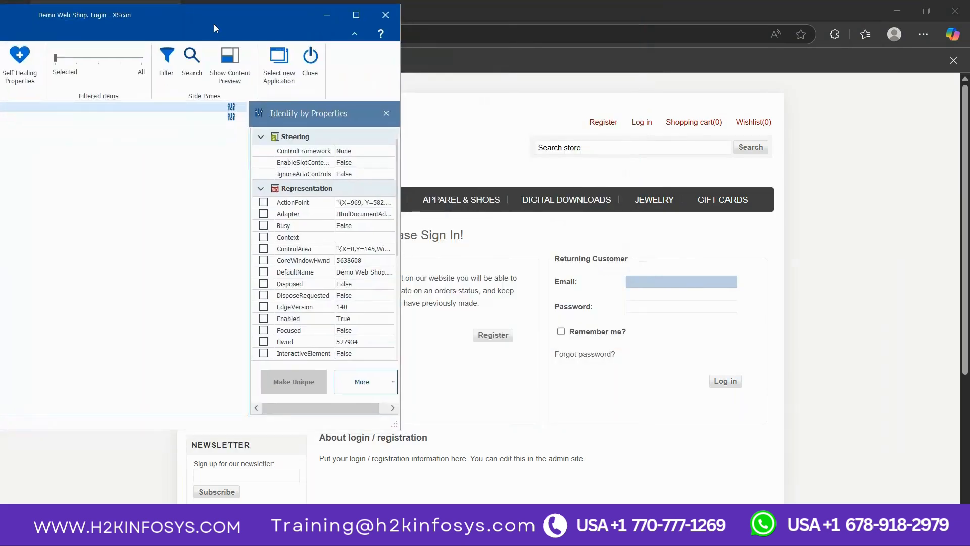
pyautogui.click(652, 310)
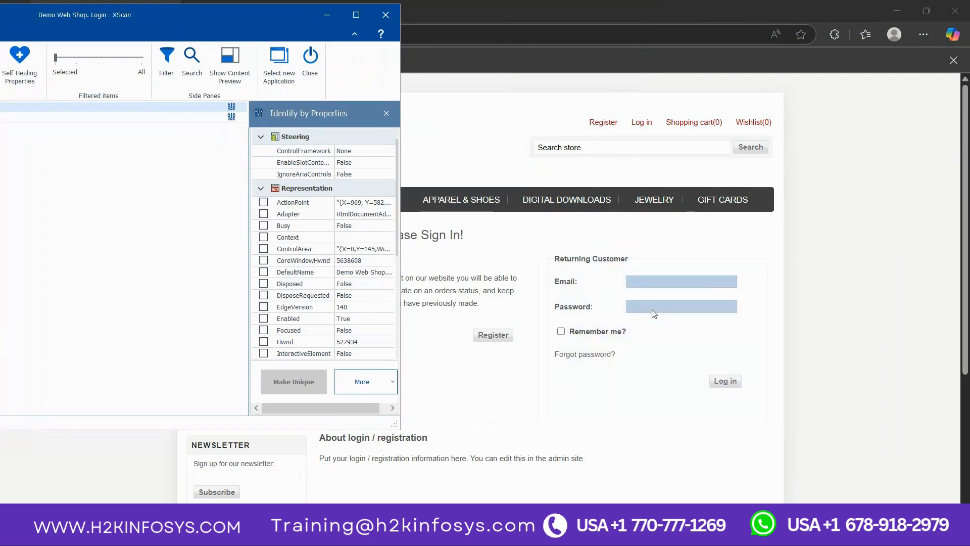
# Step: Add the Remember me checkbox, the Forgot password link and the Log in button on the login page to the scanned module
pyautogui.click(561, 333)
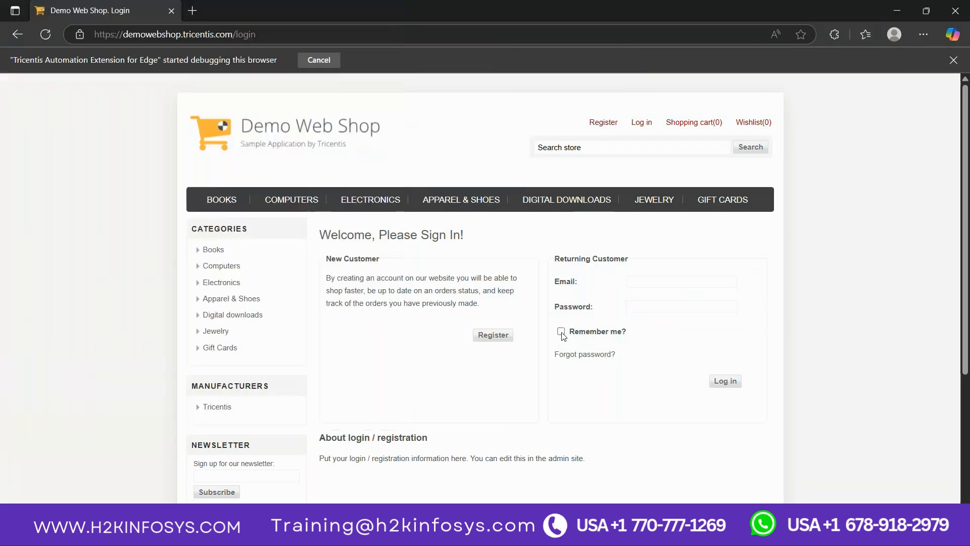
pyautogui.click(562, 333)
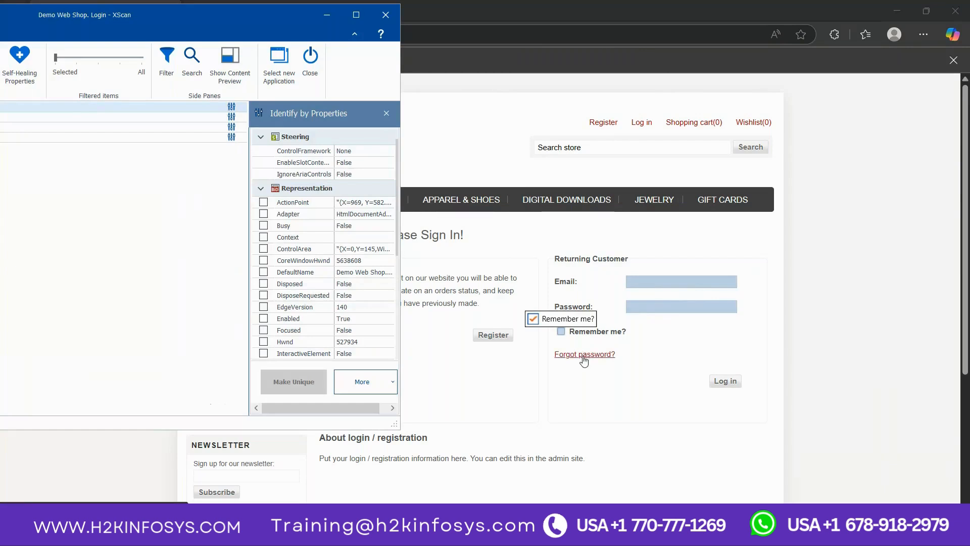
pyautogui.moveTo(582, 360)
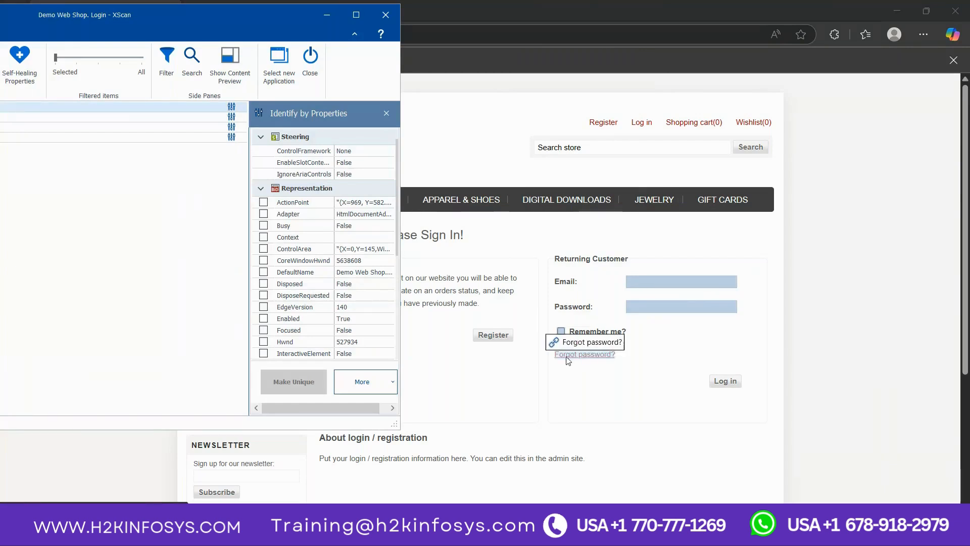
pyautogui.click(575, 355)
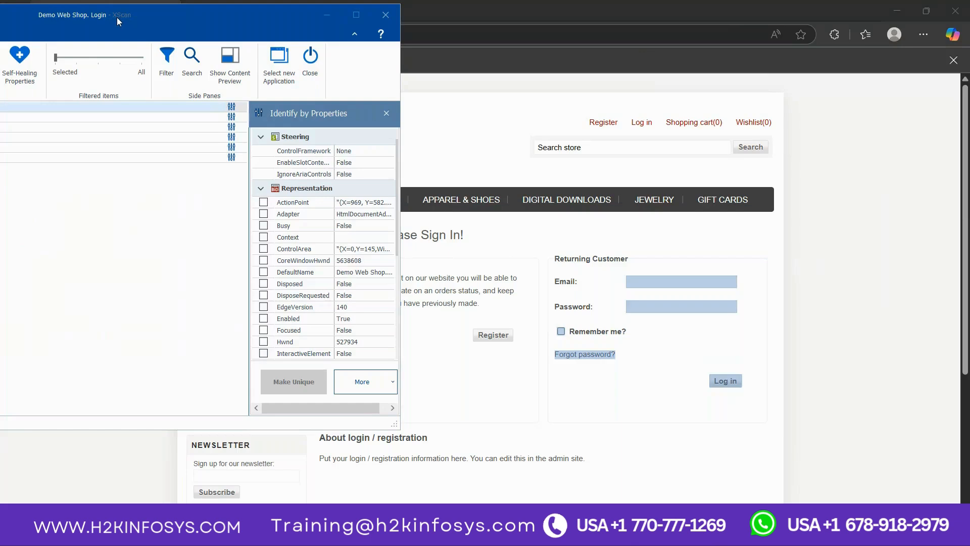
# Step: Move the XScan window into view, save the scanned login module, and switch back to Tosca Commander
pyautogui.moveTo(117, 17); pyautogui.dragTo(419, 37)
pyautogui.click(236, 80)
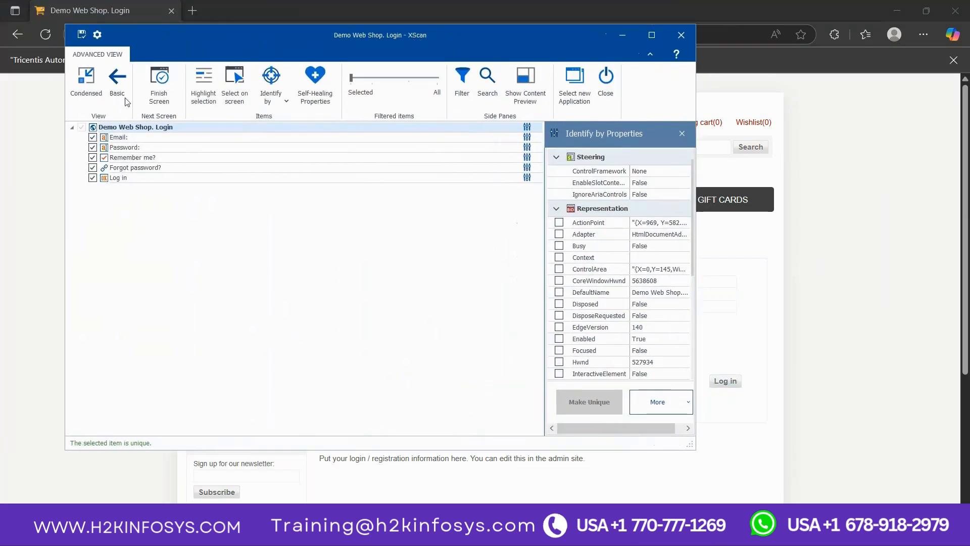
pyautogui.click(81, 34)
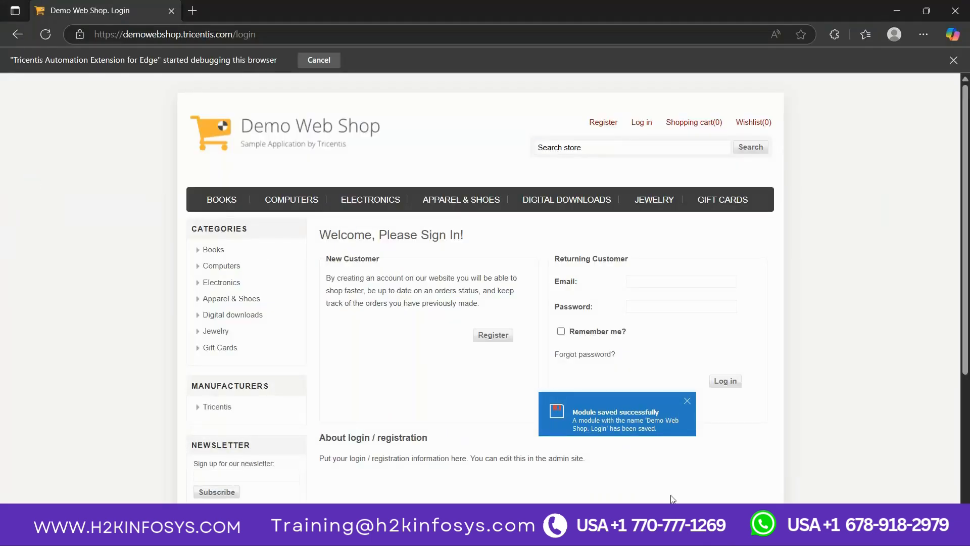
pyautogui.moveTo(733, 535)
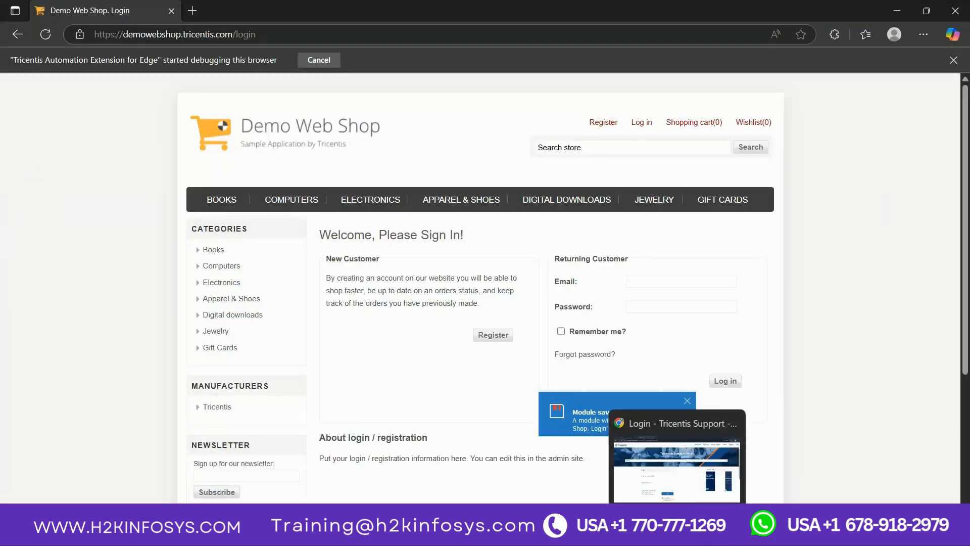
pyautogui.moveTo(650, 534)
pyautogui.click(650, 490)
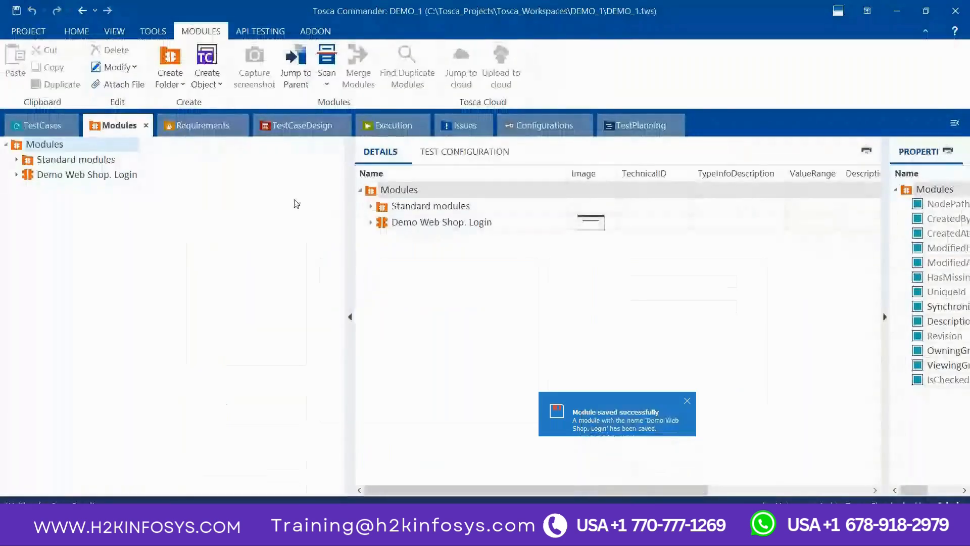
# Step: Rename the scanned Demo Web Shop module to Login
pyautogui.click(60, 180)
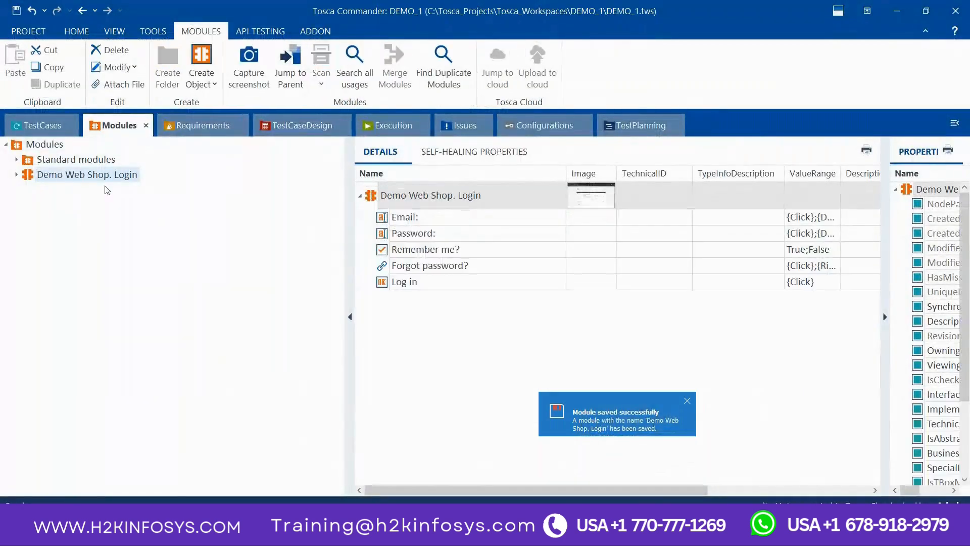
pyautogui.click(459, 196)
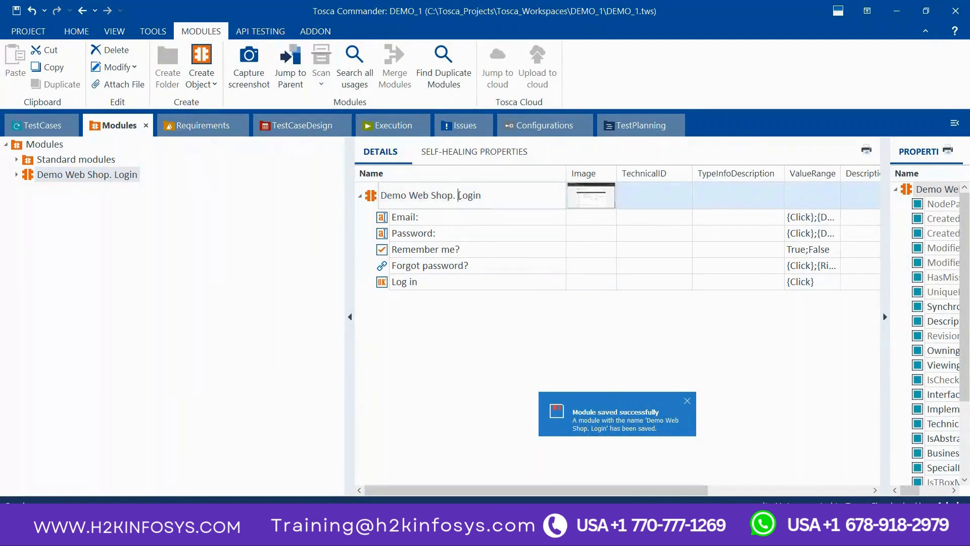
pyautogui.press('BackSpace')
pyautogui.press('BackSpace')
pyautogui.press('BackSpace')
pyautogui.press('BackSpace')
pyautogui.press('BackSpace')
pyautogui.press('BackSpace')
pyautogui.press('BackSpace')
pyautogui.press('BackSpace')
pyautogui.press('BackSpace')
pyautogui.press('BackSpace')
pyautogui.press('BackSpace')
pyautogui.press('BackSpace')
pyautogui.press('BackSpace')
pyautogui.press('BackSpace')
pyautogui.press('BackSpace')
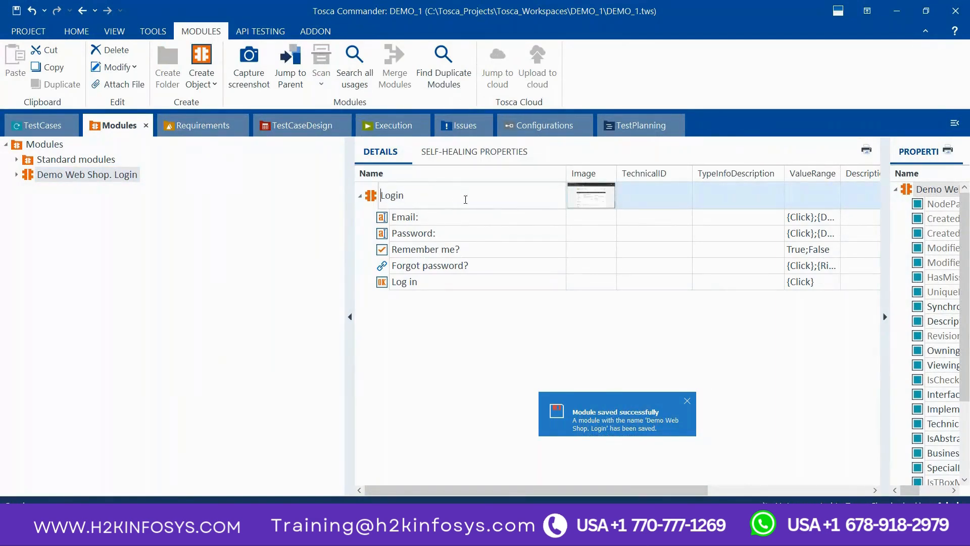
pyautogui.click(505, 228)
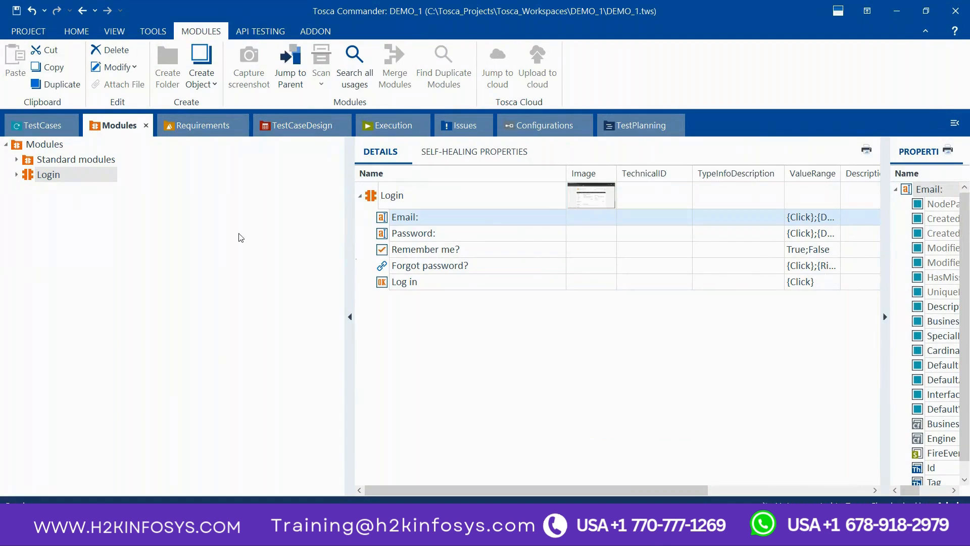
# Step: Create a new test case named LOGIN in the TestCases folder
pyautogui.click(41, 125)
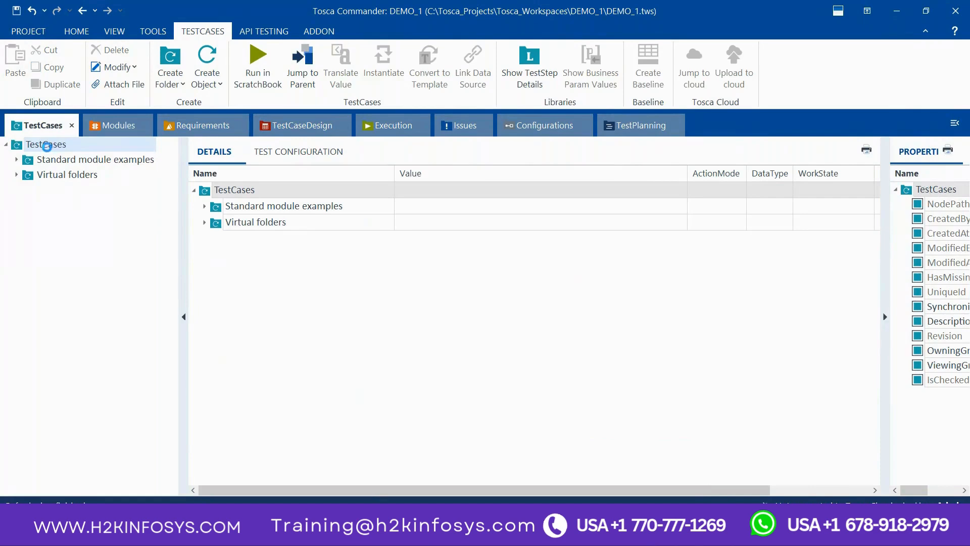
pyautogui.rightClick(48, 147)
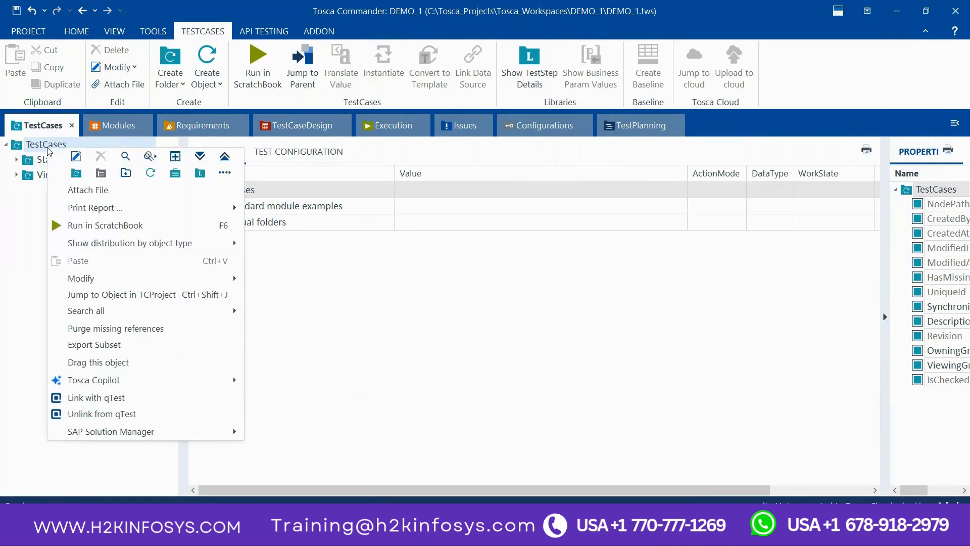
pyautogui.click(146, 177)
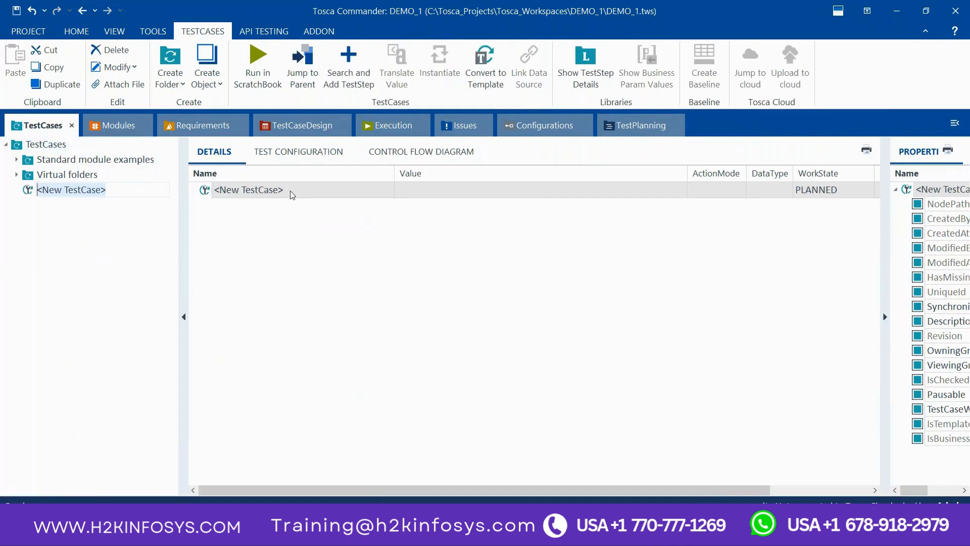
pyautogui.click(291, 191)
pyautogui.hotkey('ctrl', 'a')
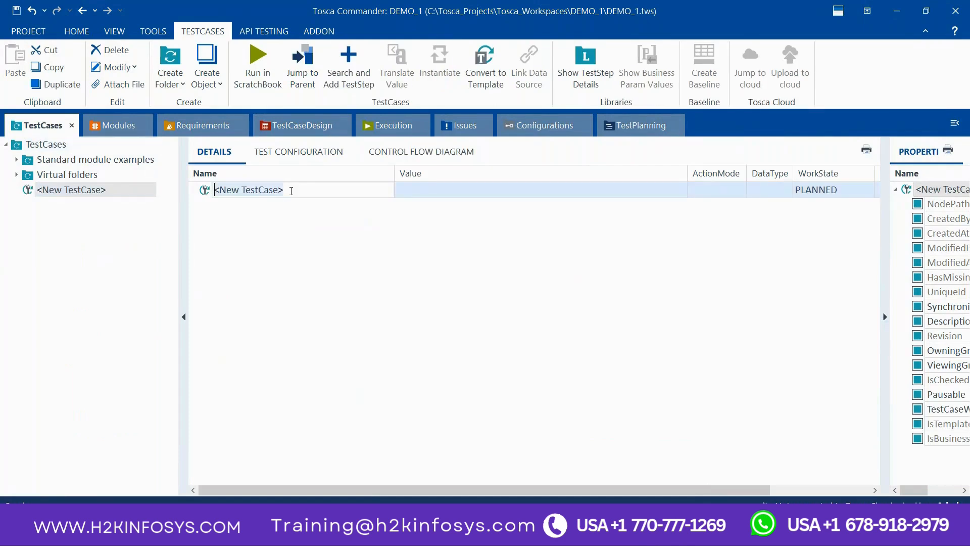
pyautogui.write('LOGIN')
pyautogui.click(285, 244)
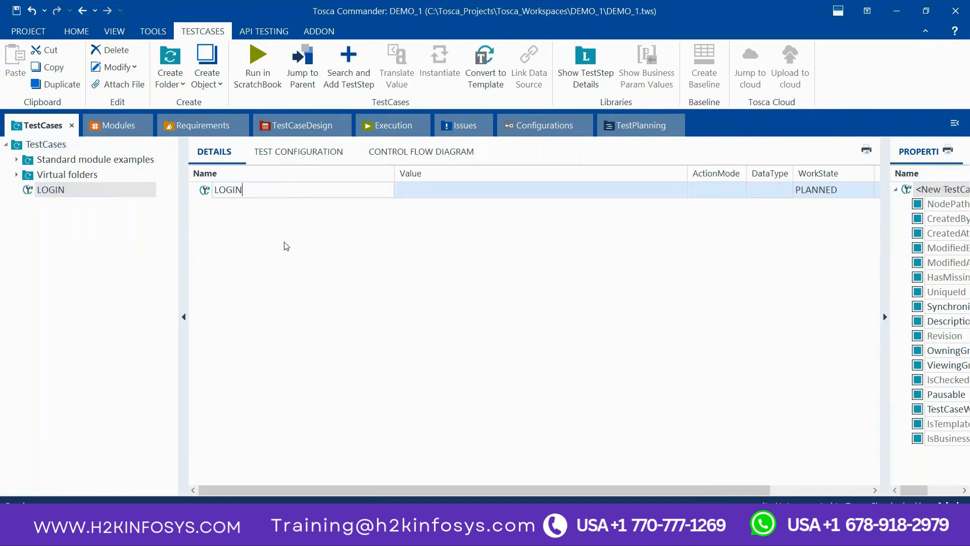
# Step: Set the LOGIN test case's work state to IN_WORK
pyautogui.click(830, 195)
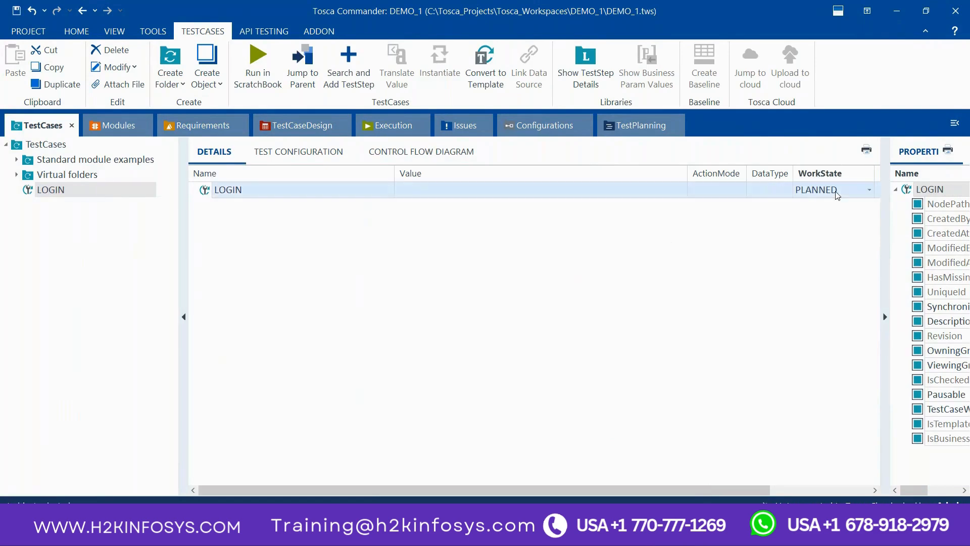
pyautogui.click(869, 193)
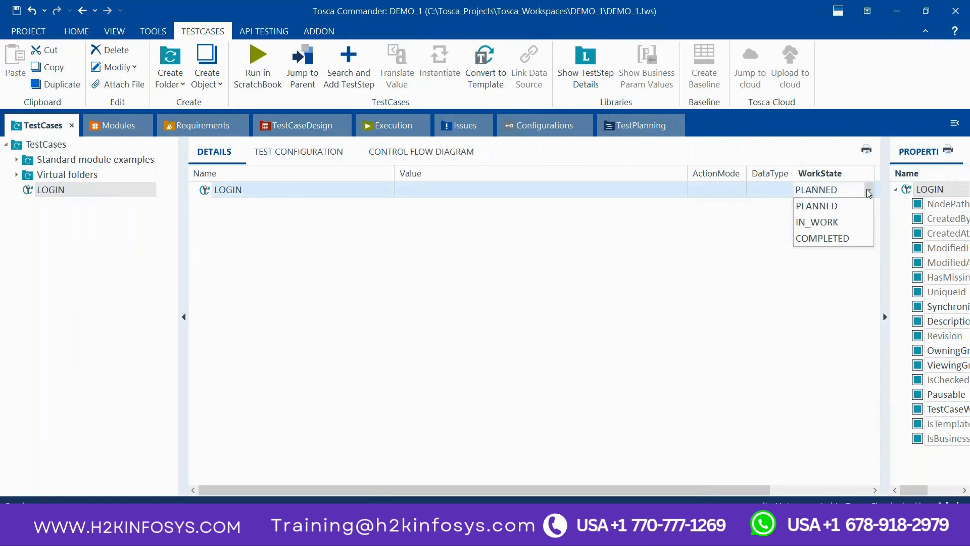
pyautogui.click(827, 222)
pyautogui.click(505, 260)
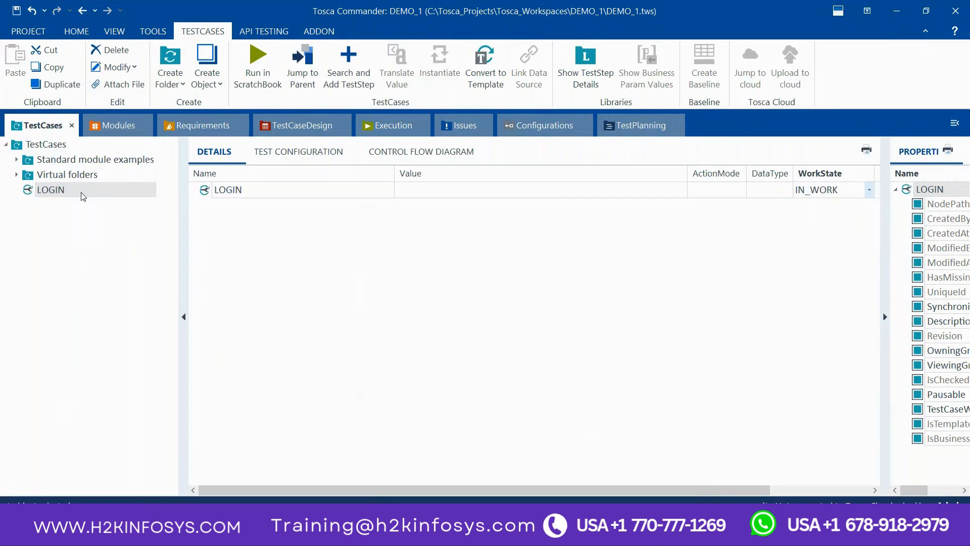
# Step: Add the Login module to the LOGIN test case as a test step and expand it to show its fields
pyautogui.click(110, 133)
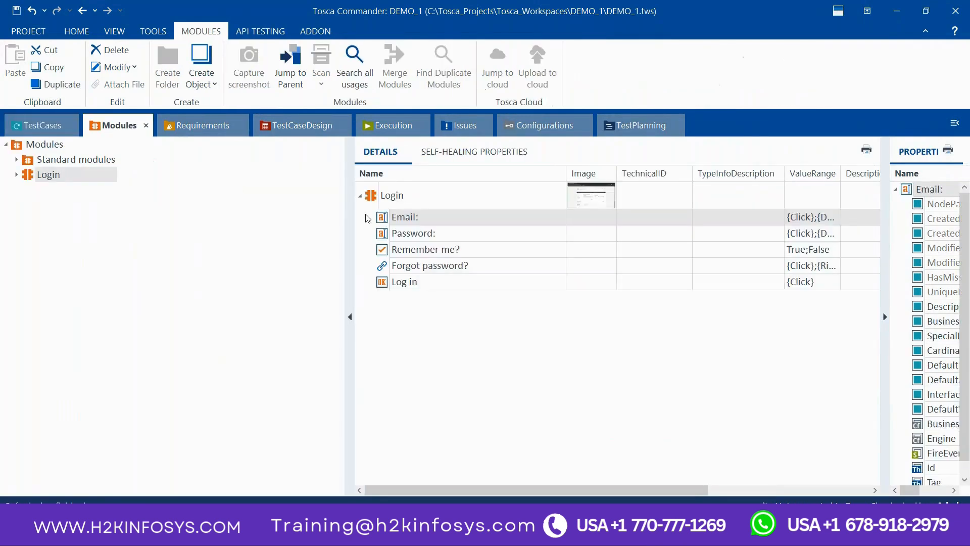
pyautogui.click(388, 201)
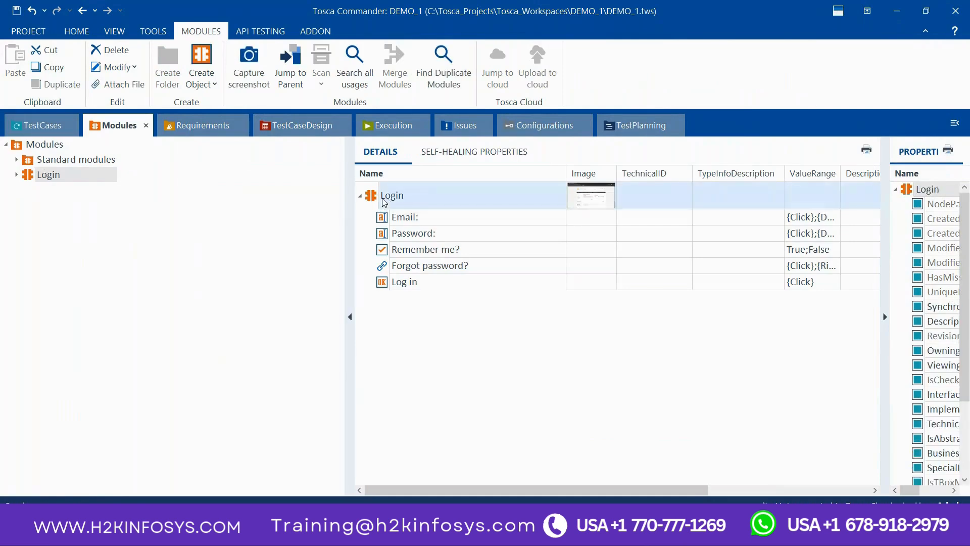
pyautogui.moveTo(374, 202); pyautogui.dragTo(224, 195)
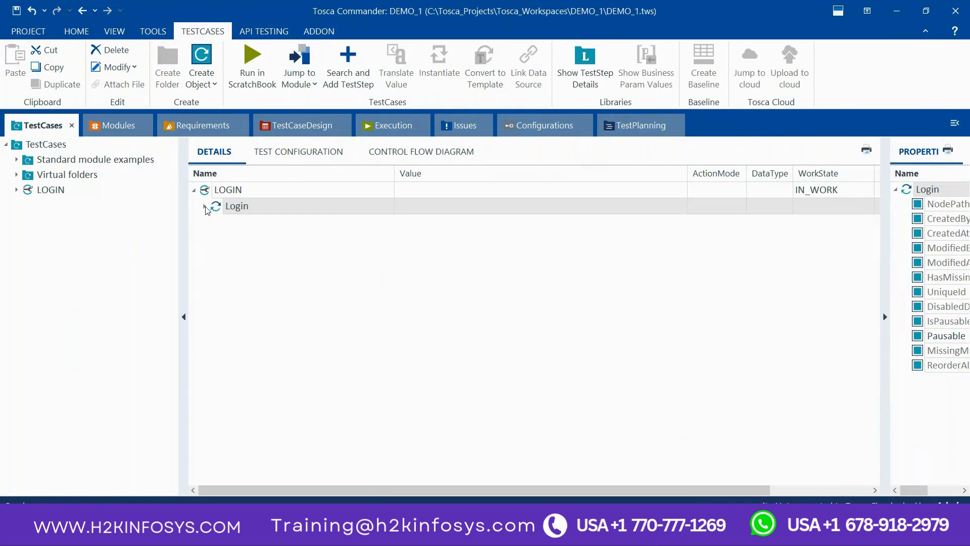
pyautogui.click(205, 206)
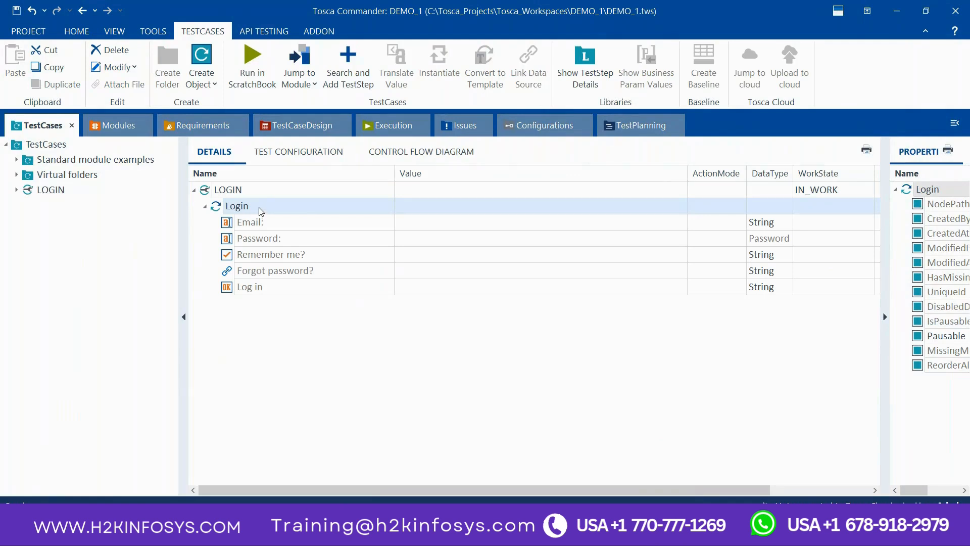
# Step: Enter the account's e-mail address as the Email value of the Login test step
pyautogui.click(453, 225)
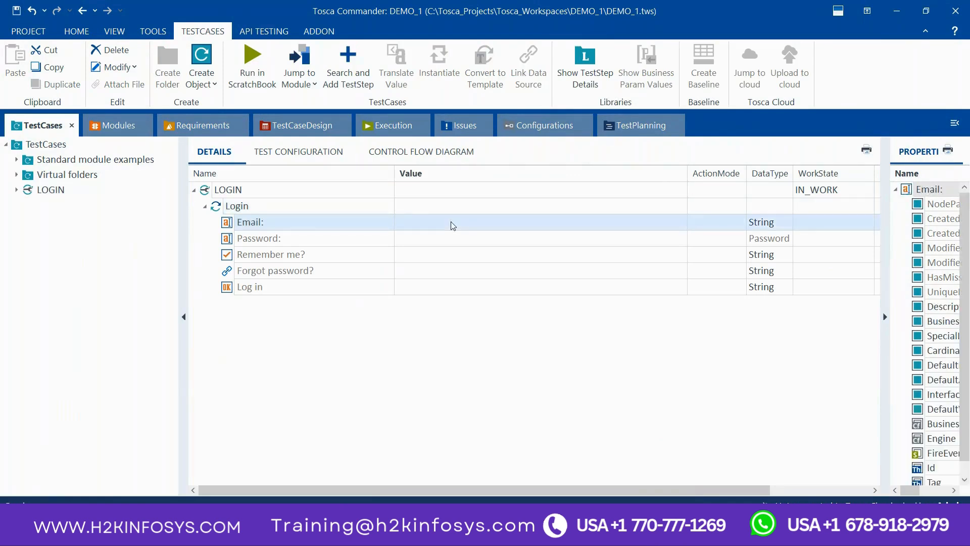
pyautogui.click(452, 223)
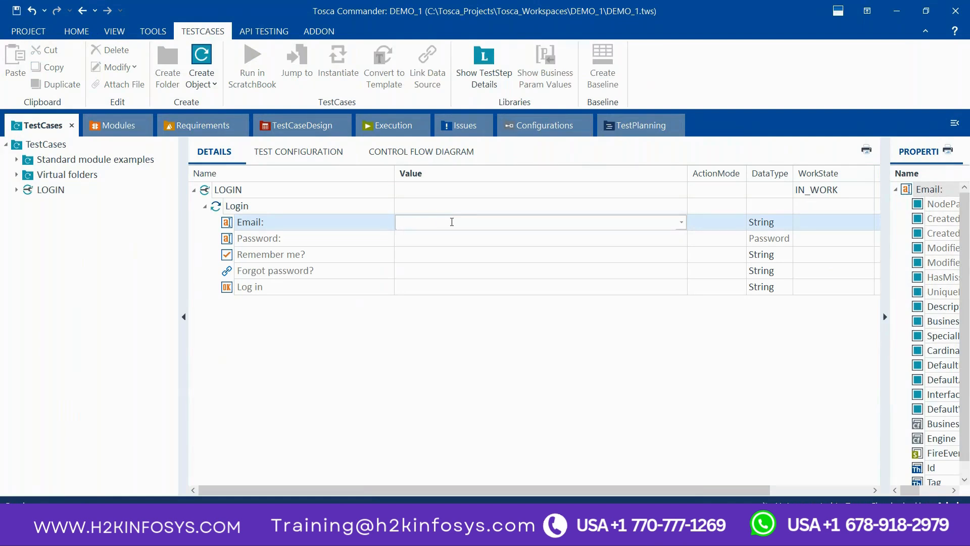
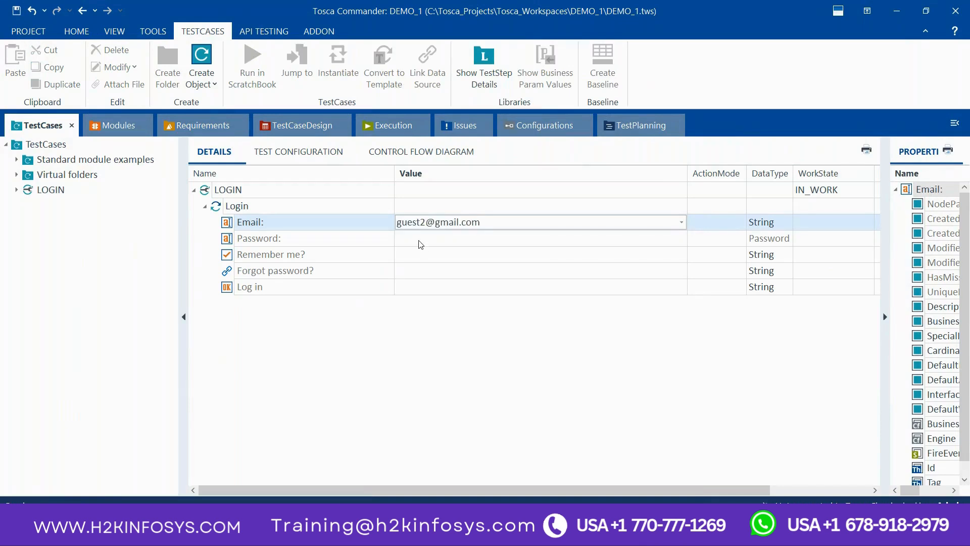
# Step: Enter the account password as the Password value and set the Log in button's value to X
pyautogui.click(420, 241)
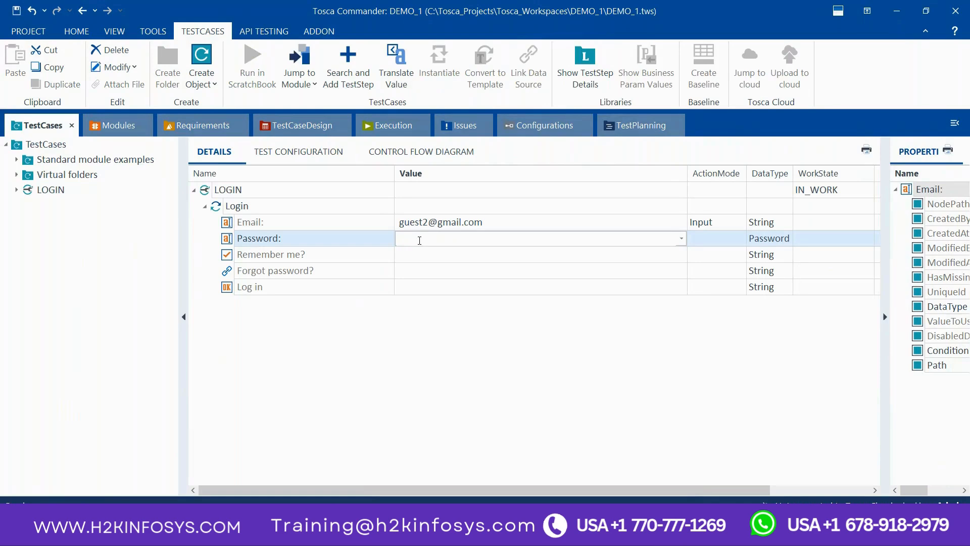
pyautogui.click(440, 289)
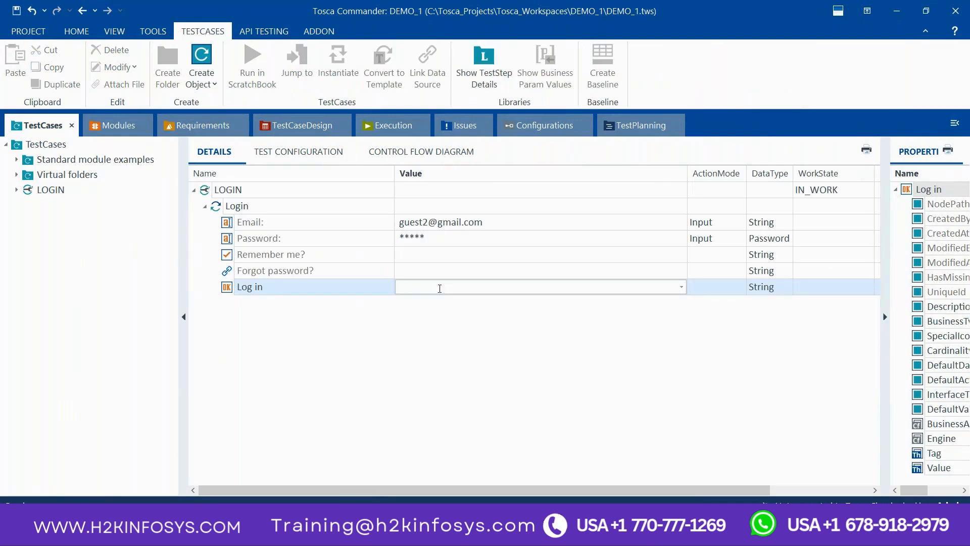
pyautogui.write('X')
pyautogui.click(333, 265)
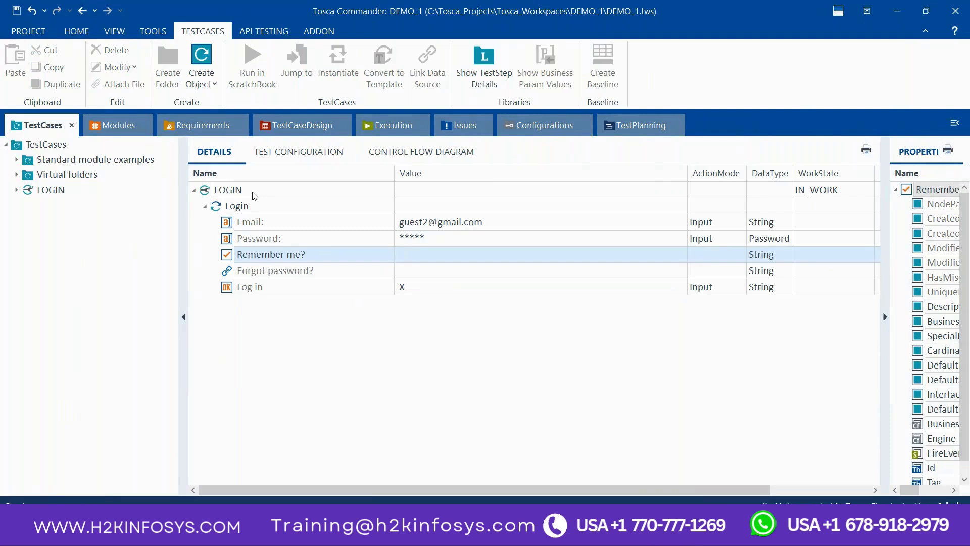
# Step: Run the LOGIN test case in ScratchBook
pyautogui.click(255, 195)
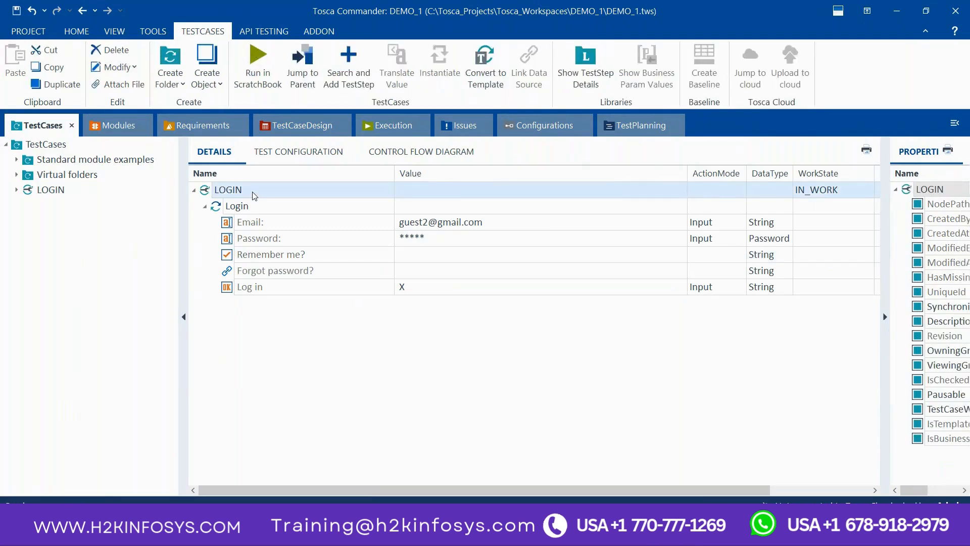
pyautogui.rightClick(253, 194)
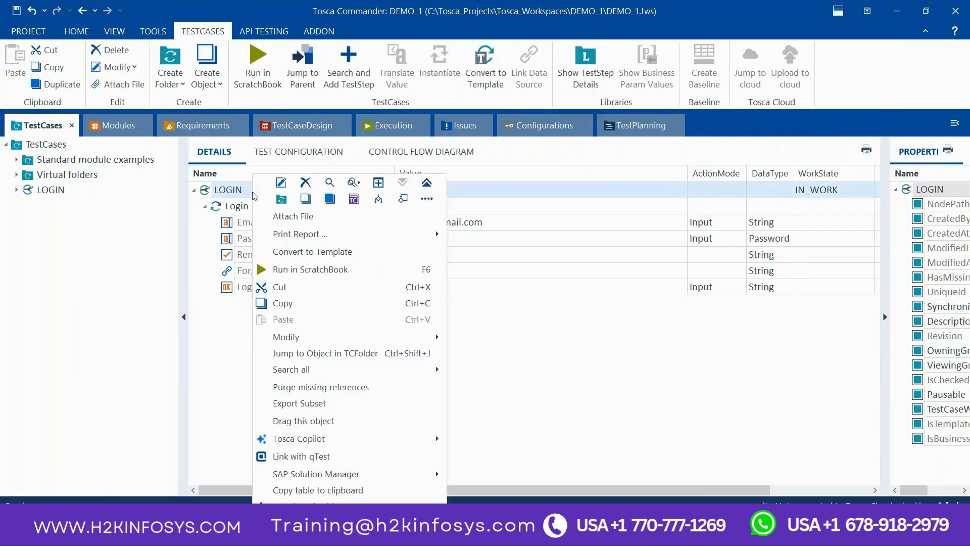
pyautogui.click(310, 276)
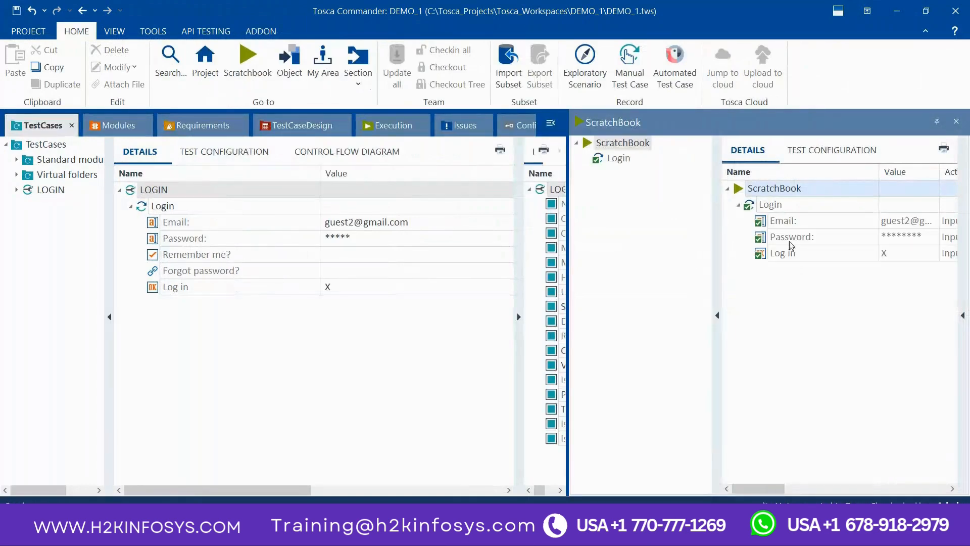
# Step: Switch to Edge to inspect the filled-in sign-in form on the Demo Web Shop login page, and return to Tosca Commander
pyautogui.click(408, 534)
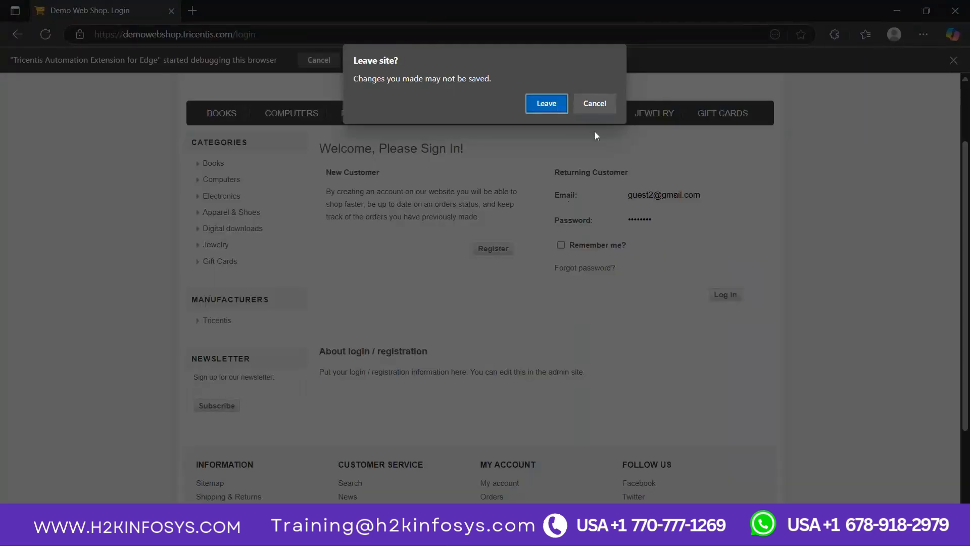
pyautogui.click(601, 103)
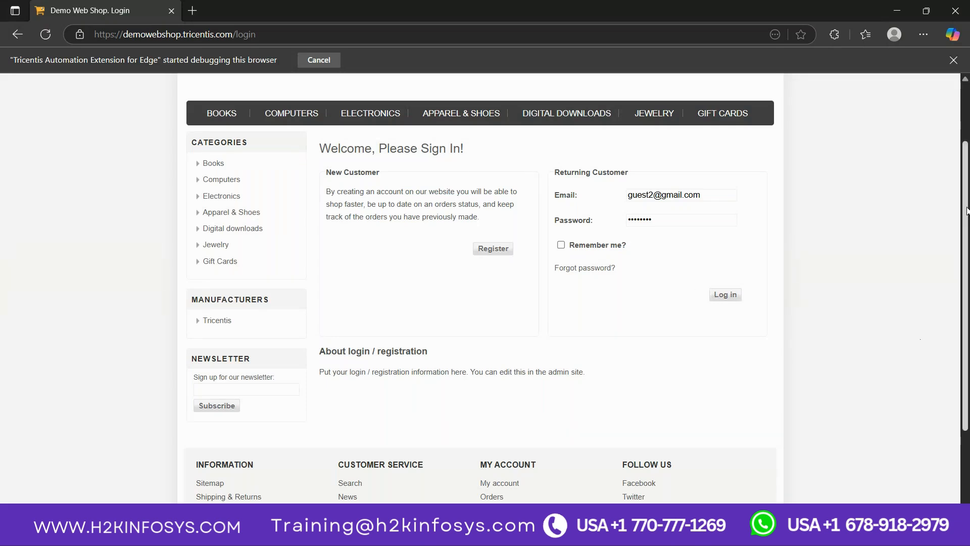
pyautogui.moveTo(967, 211); pyautogui.dragTo(966, 155)
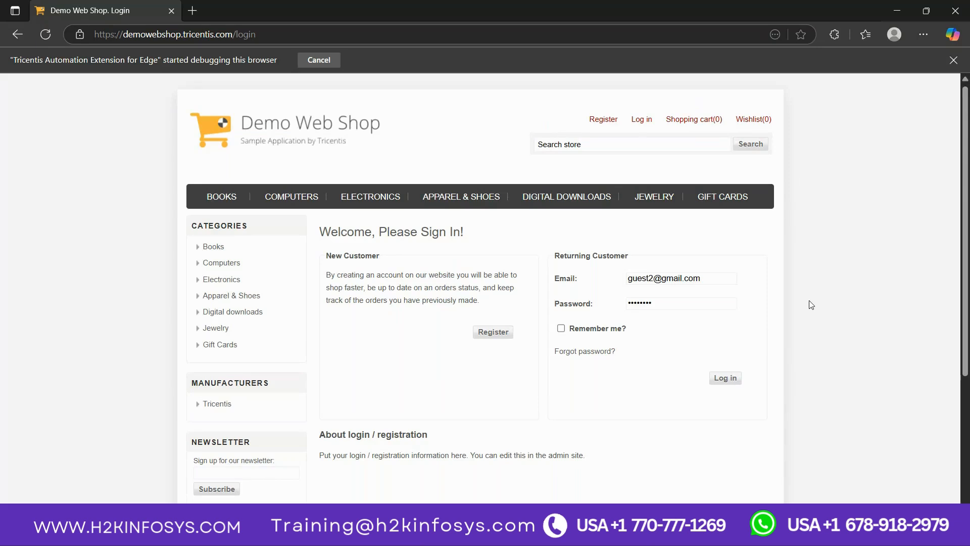
pyautogui.moveTo(733, 536)
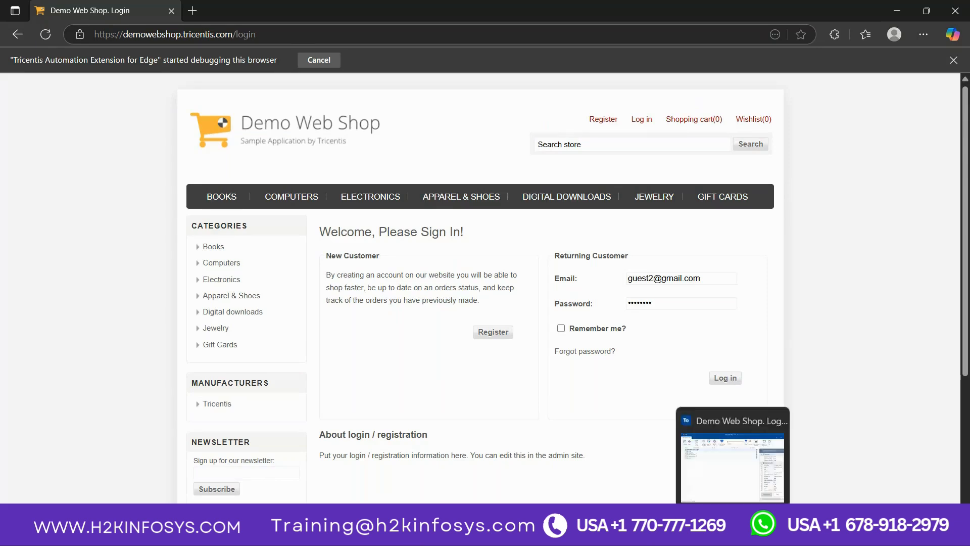
pyautogui.click(775, 422)
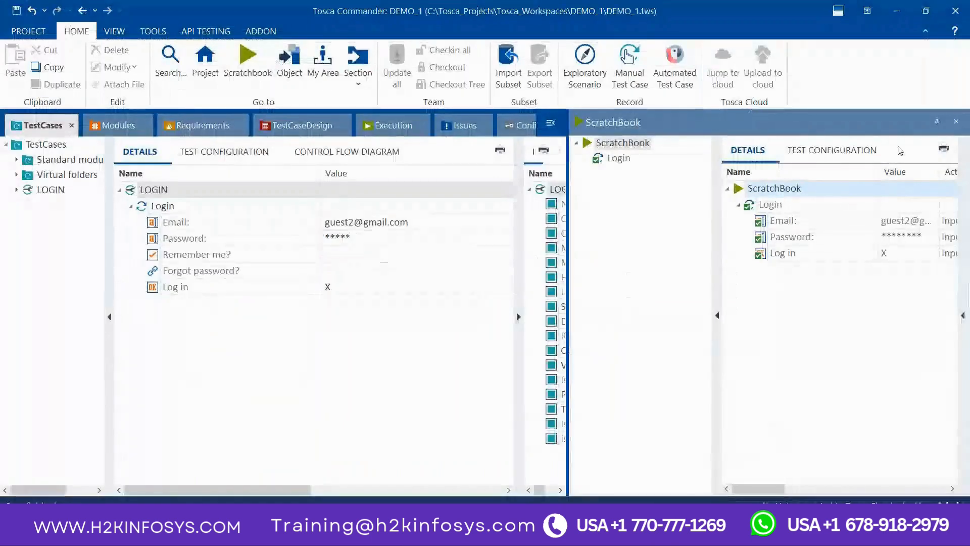
# Step: Close the ScratchBook pane and collapse the properties pane beside the LOGIN test case details
pyautogui.click(955, 122)
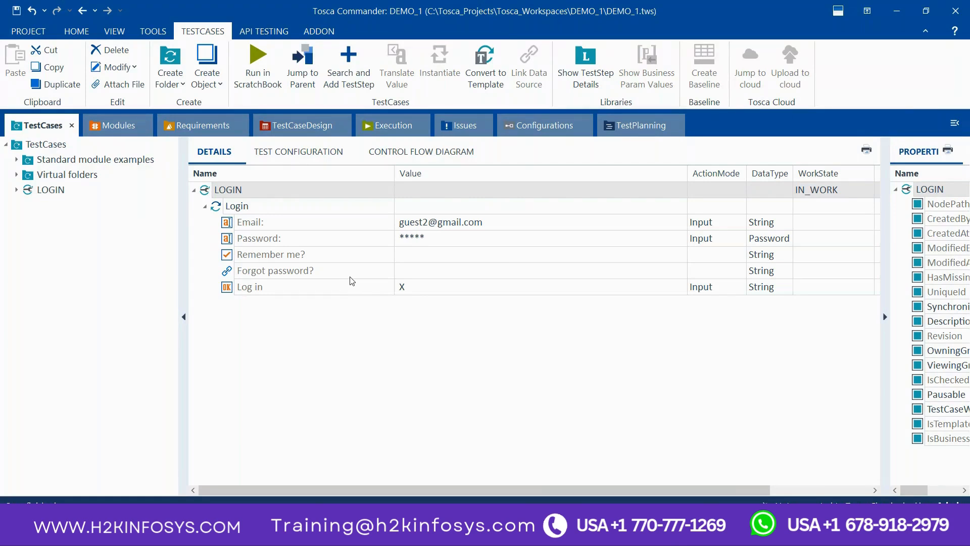
pyautogui.click(885, 317)
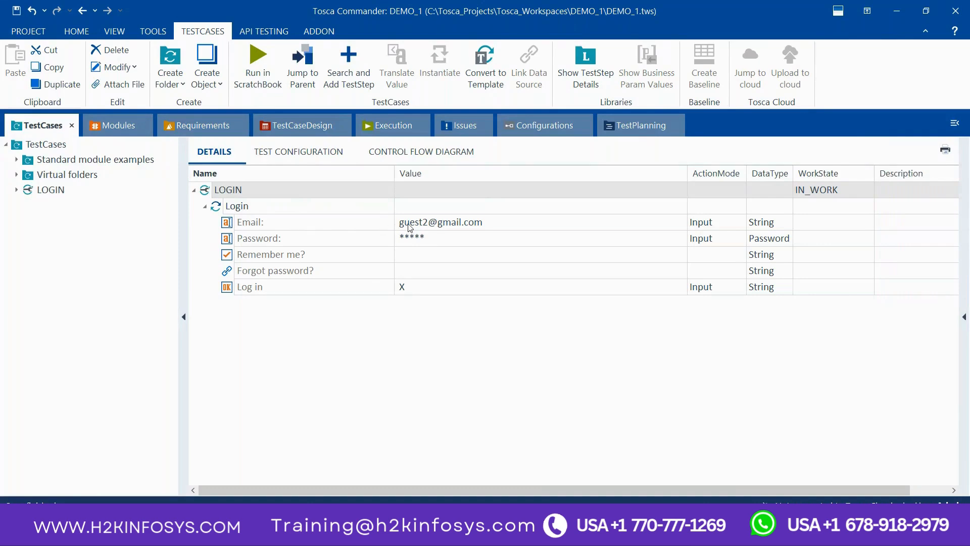
# Step: Review the Login module, the LOGIN test case and the contents of the Execution section
pyautogui.click(119, 129)
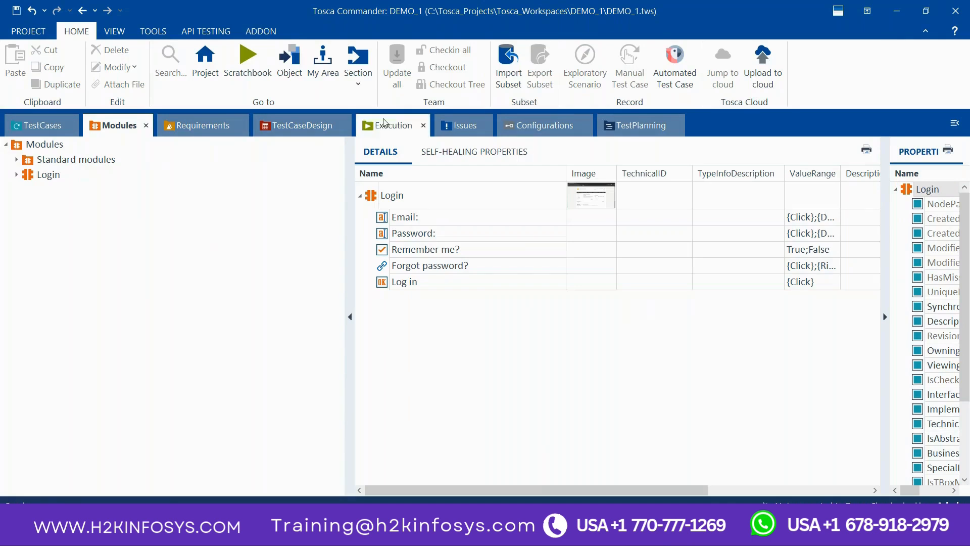
pyautogui.click(56, 125)
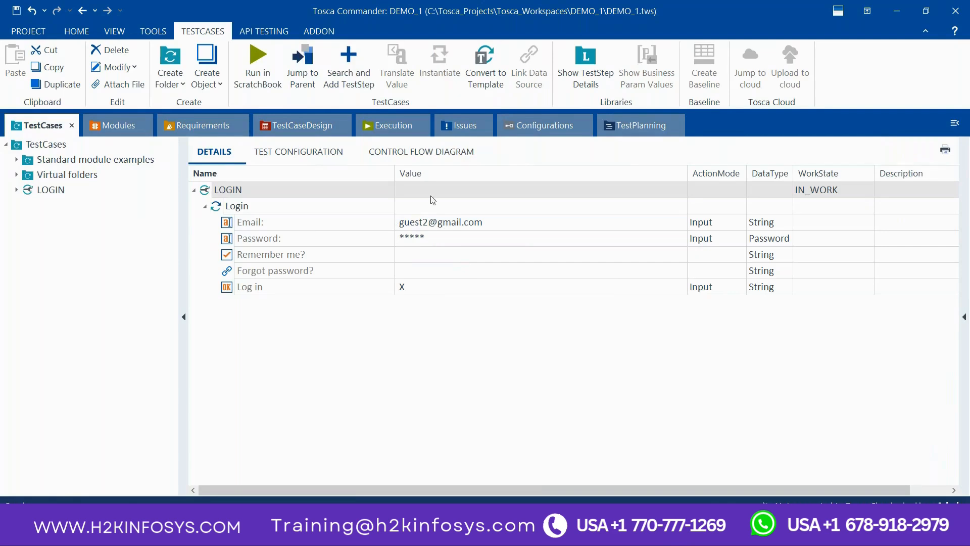
pyautogui.click(380, 126)
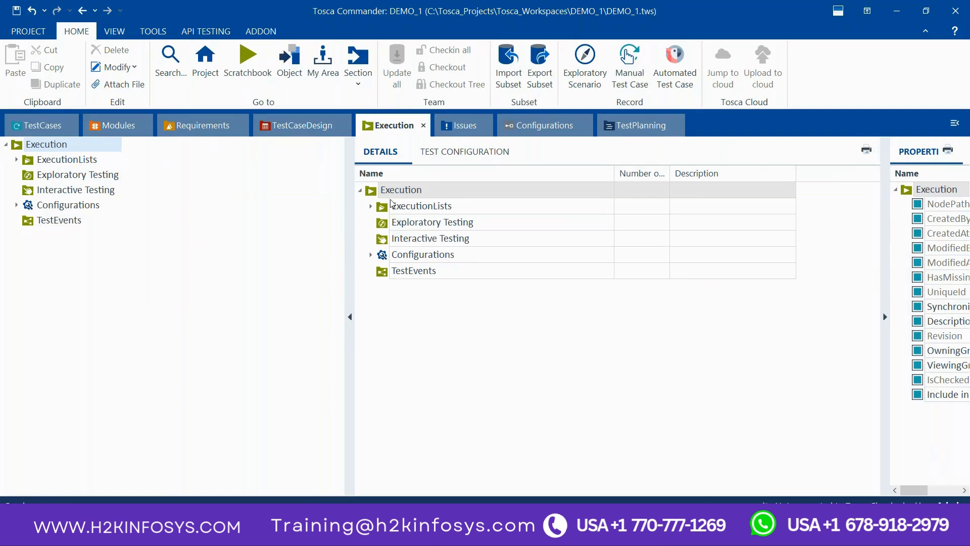
# Step: Copy the LOGIN test case and paste the duplicate into the TestCases folder
pyautogui.click(51, 125)
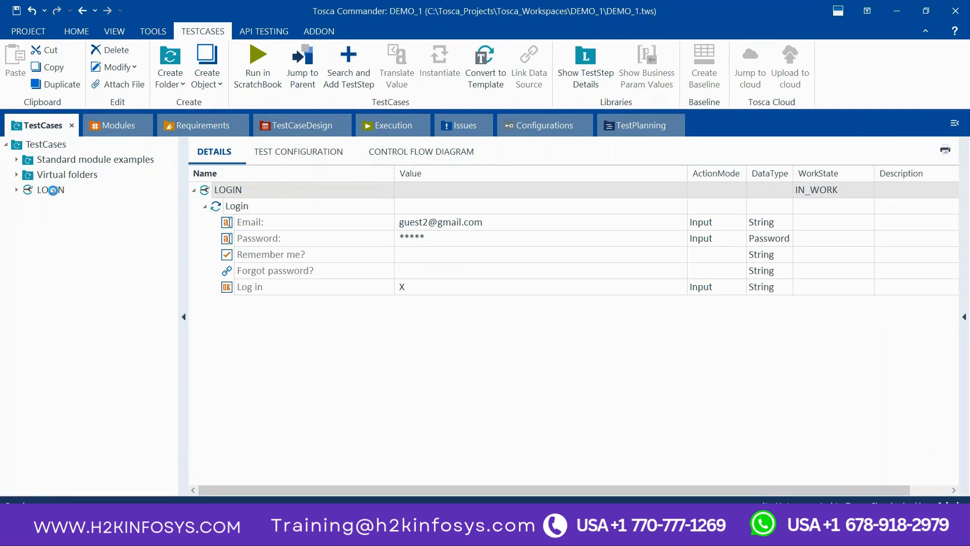
pyautogui.rightClick(56, 195)
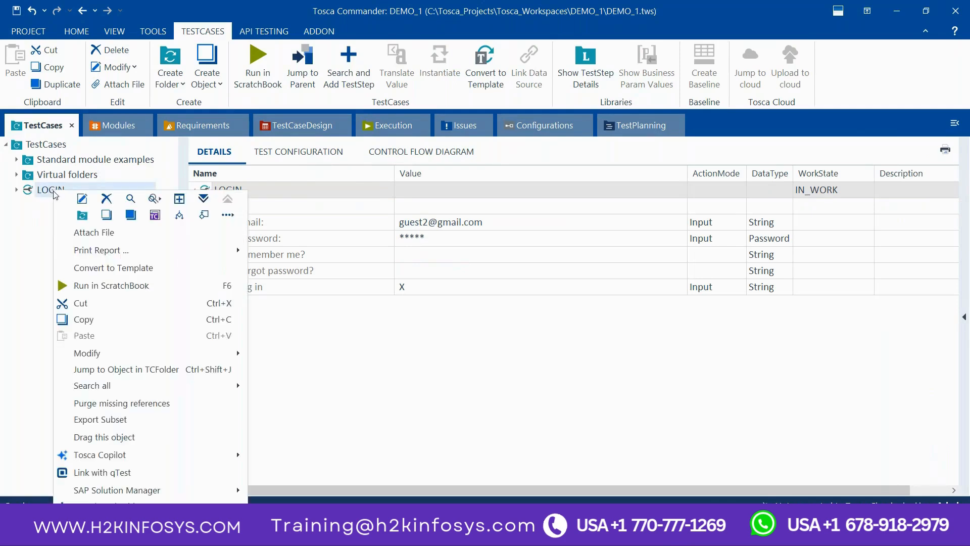
pyautogui.click(113, 325)
pyautogui.click(50, 148)
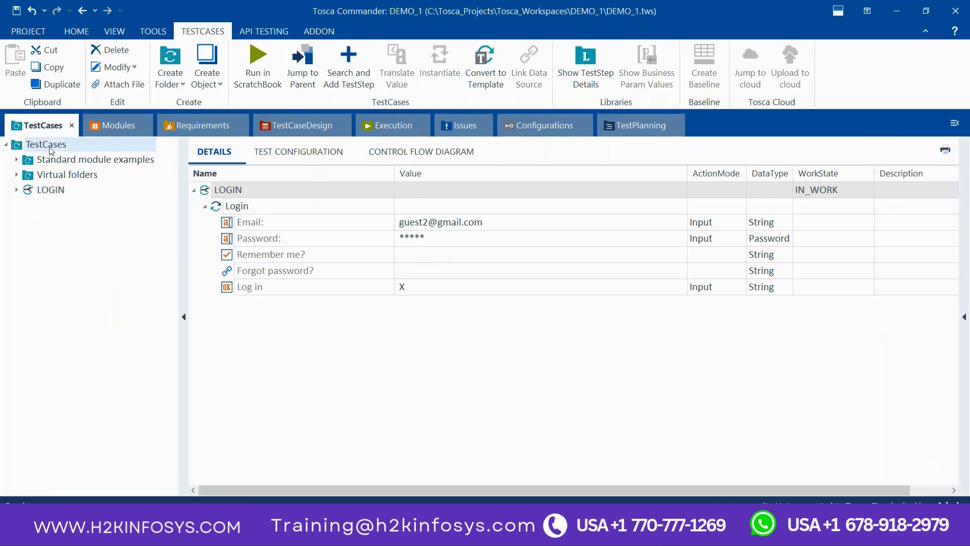
pyautogui.hotkey('ctrl', 'v')
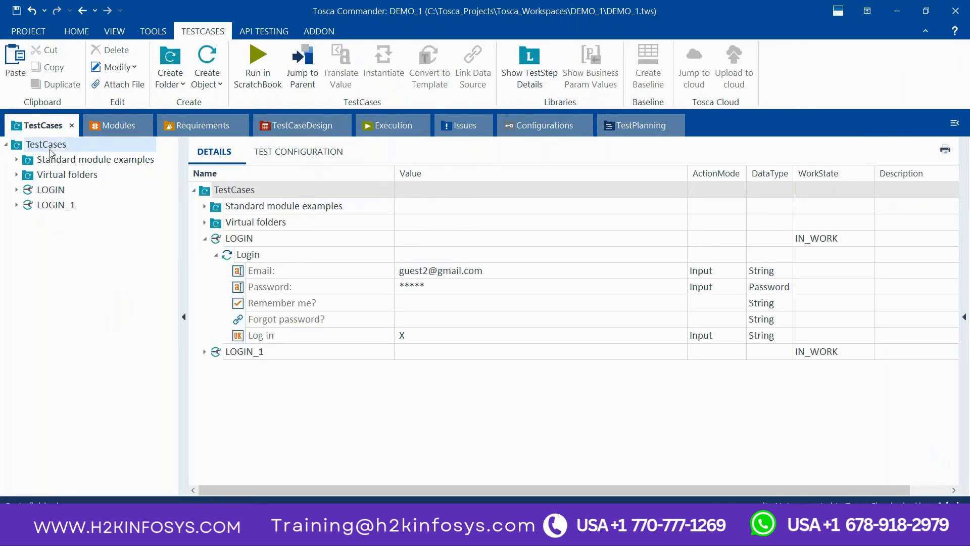
# Step: Expand the Login test step of the copied LOGIN_1 test case and try to clear its Password value
pyautogui.click(67, 208)
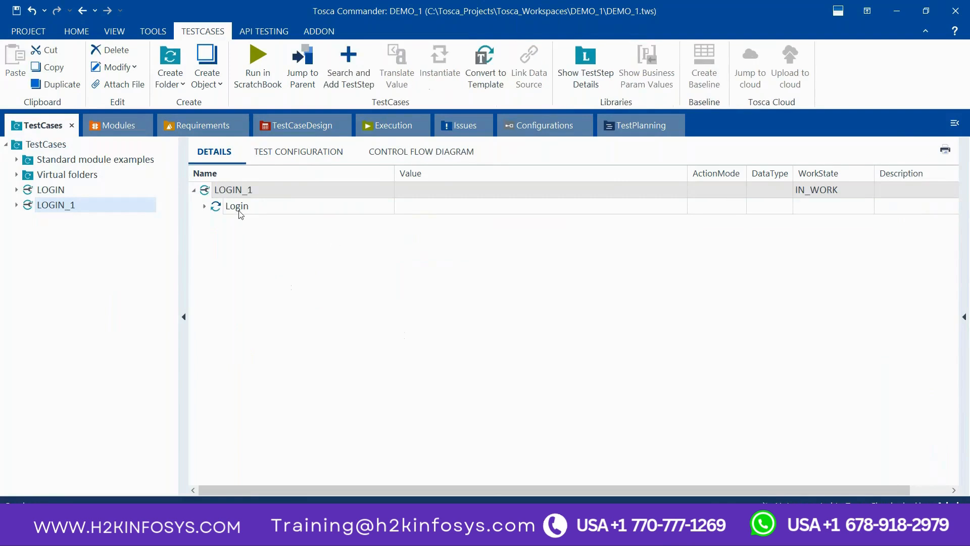
pyautogui.click(205, 207)
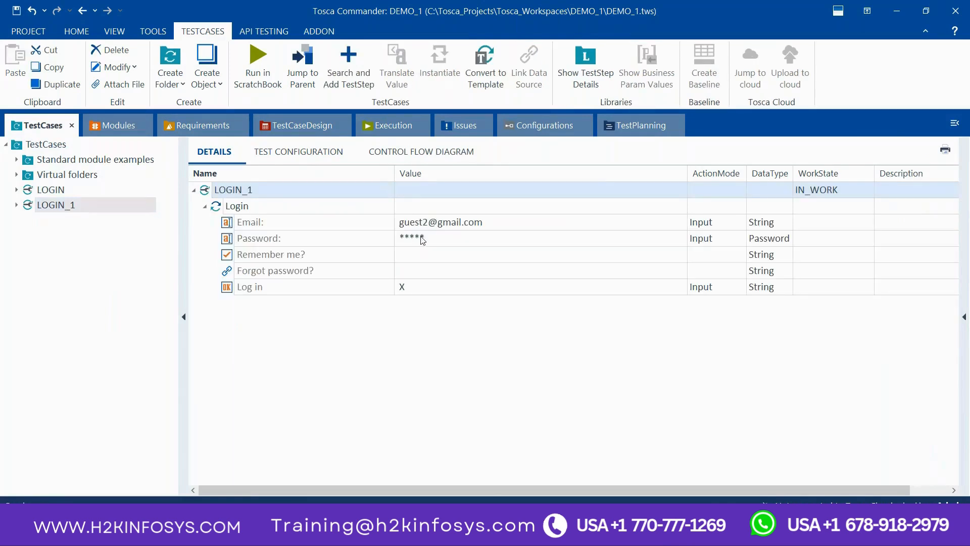
pyautogui.doubleClick(434, 236)
pyautogui.press('BackSpace')
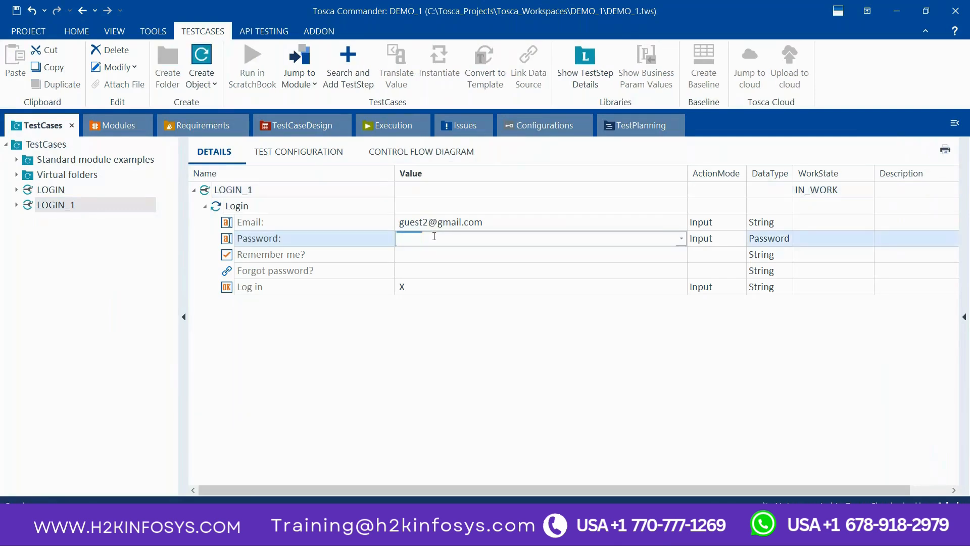
pyautogui.click(341, 212)
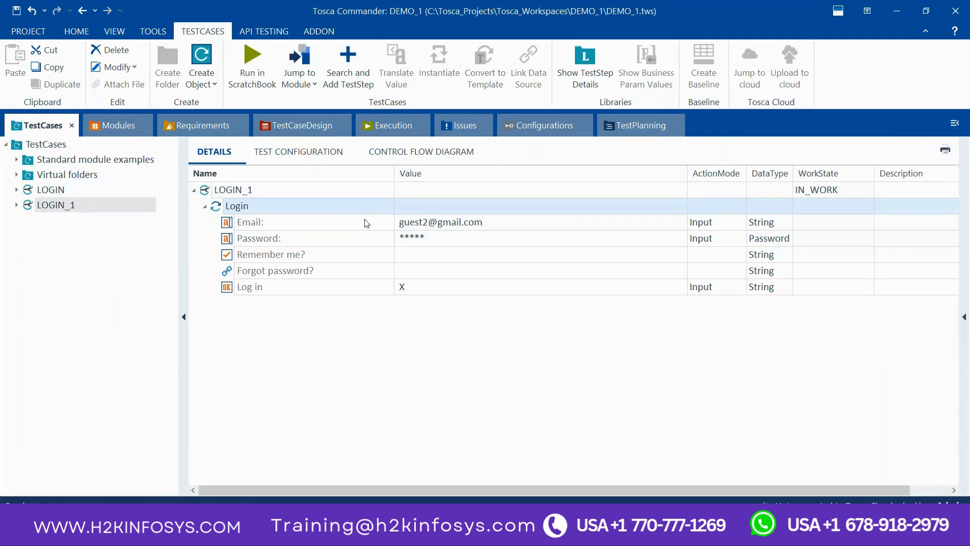
pyautogui.click(266, 190)
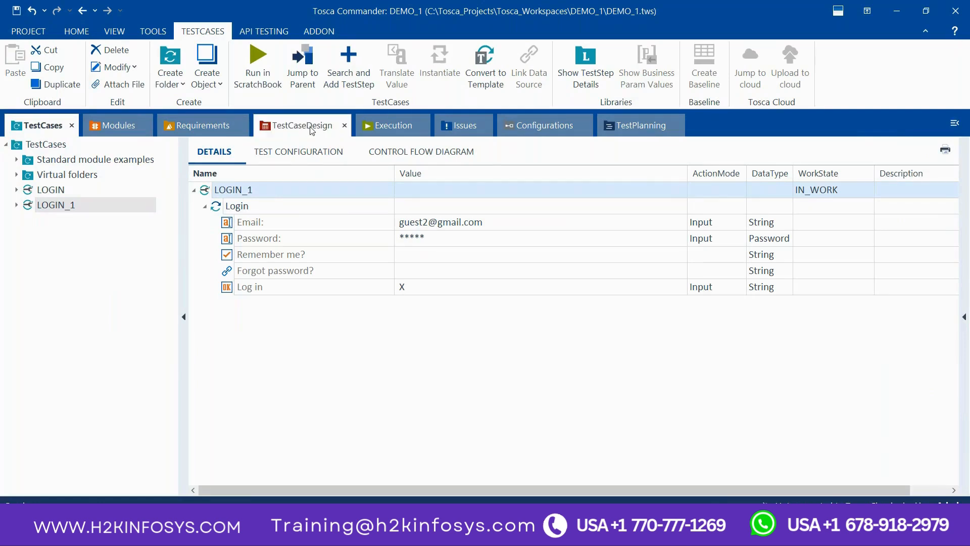
# Step: Look through the Requirements, TestCaseDesign and Modules sections, and switch to PowerPoint to view the Tosca Workflow slide
pyautogui.click(200, 128)
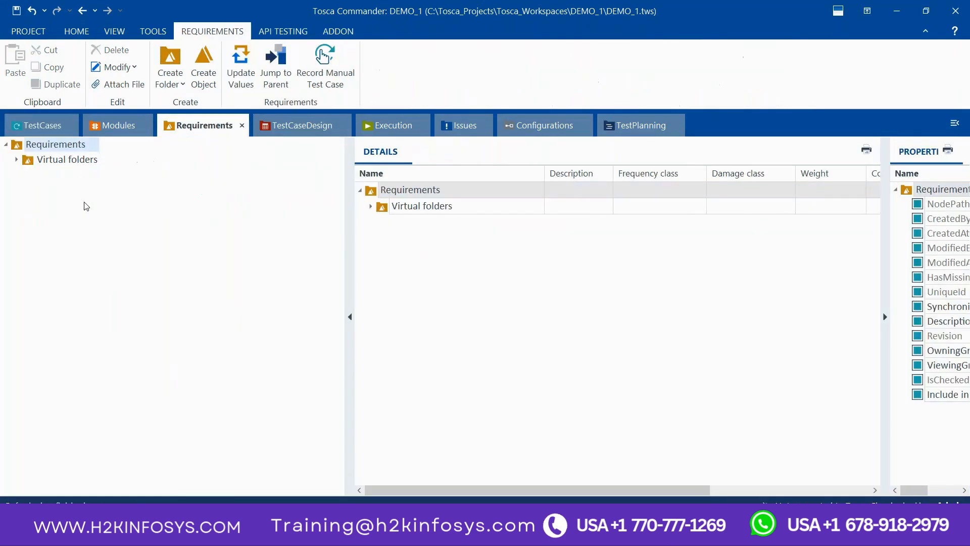
pyautogui.click(286, 129)
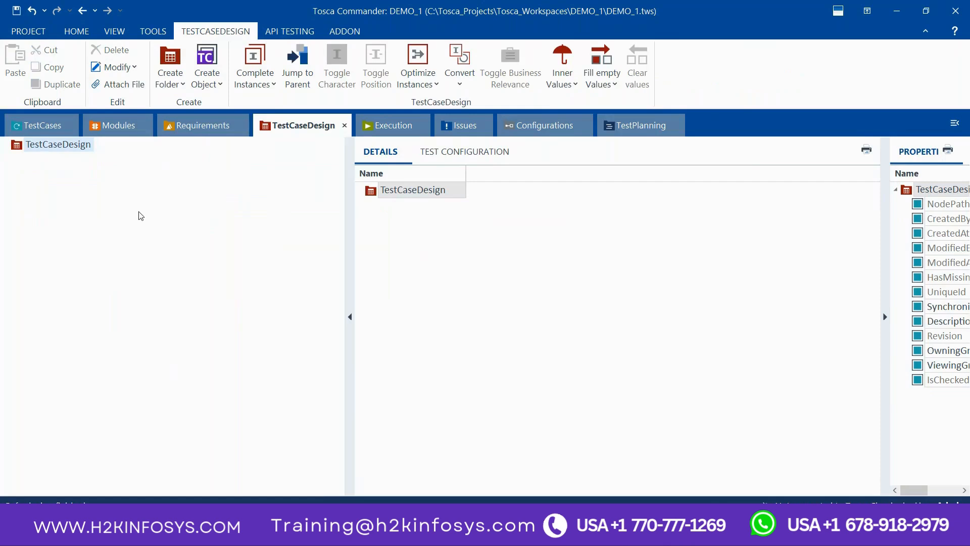
pyautogui.click(111, 129)
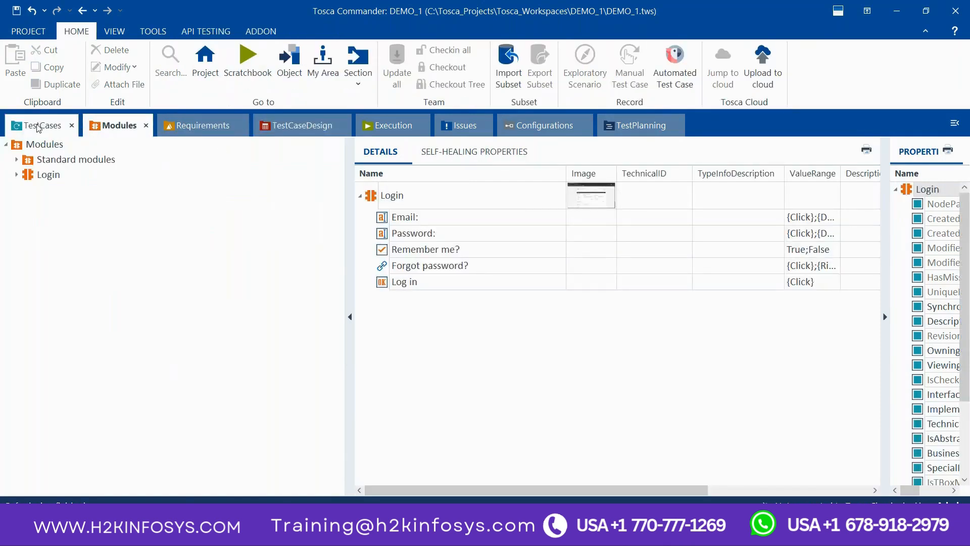
pyautogui.click(649, 531)
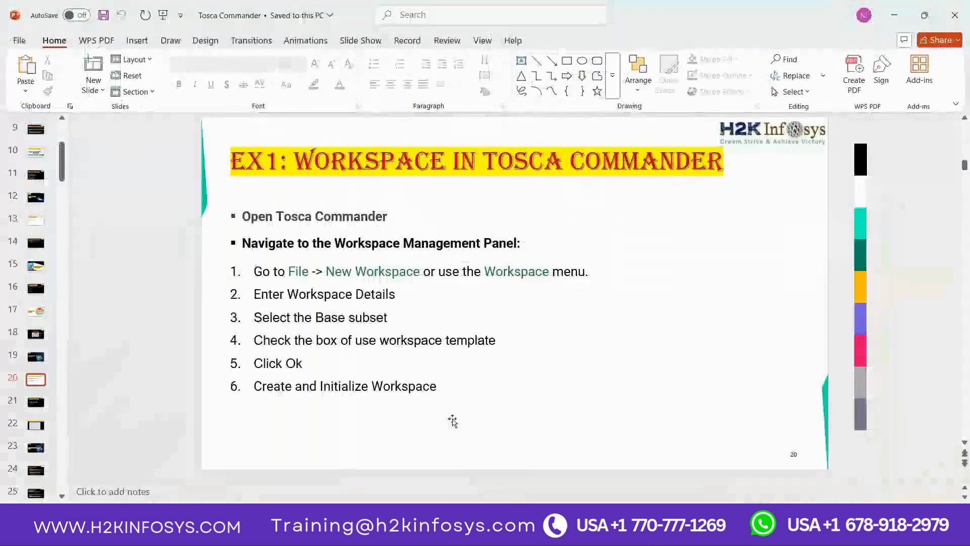
pyautogui.scroll(1, 384, 380)
pyautogui.scroll(1, 383, 378)
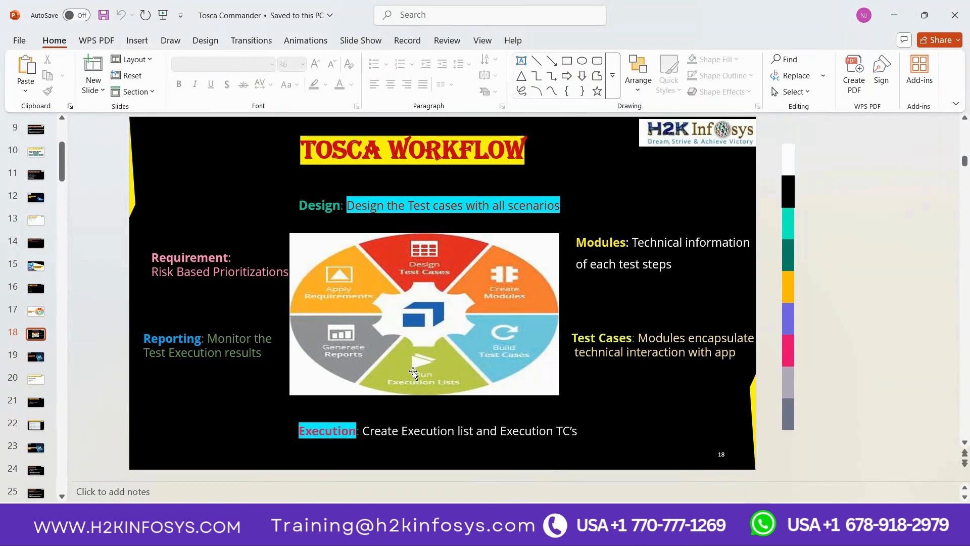
# Step: Return to Tosca Commander and review the TestCases, Execution, Modules and TestCaseDesign sections, finishing on the LOGIN_1 test case
pyautogui.hotkey('alt', 'Tab')
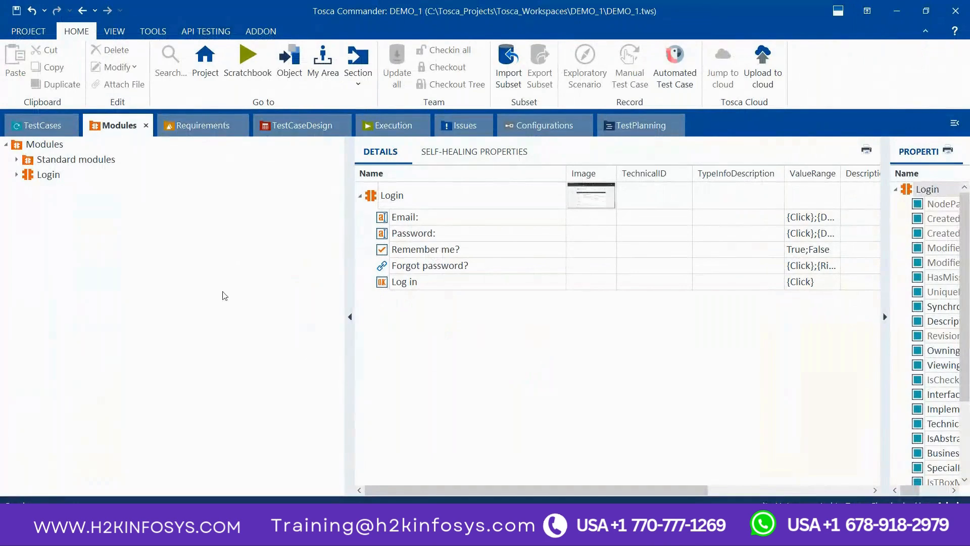
pyautogui.click(42, 126)
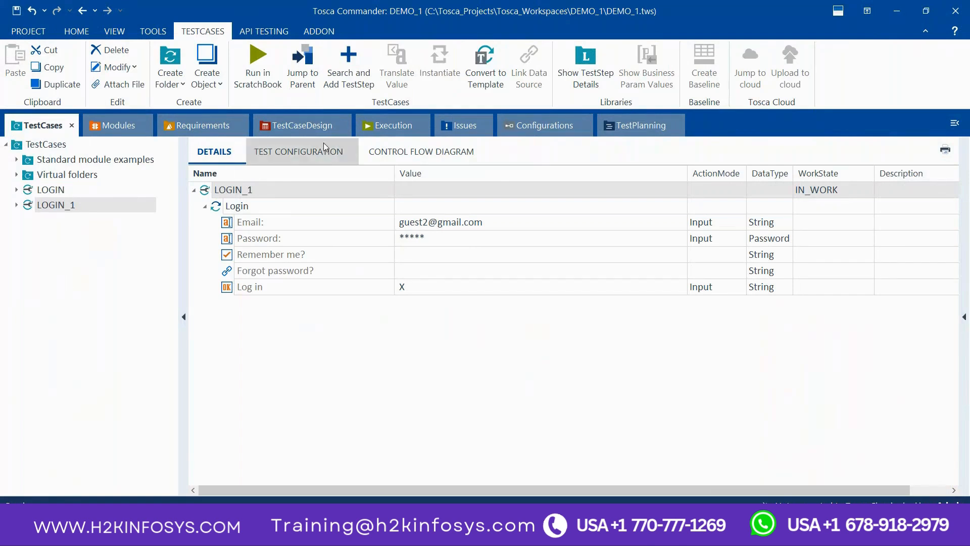
pyautogui.click(379, 130)
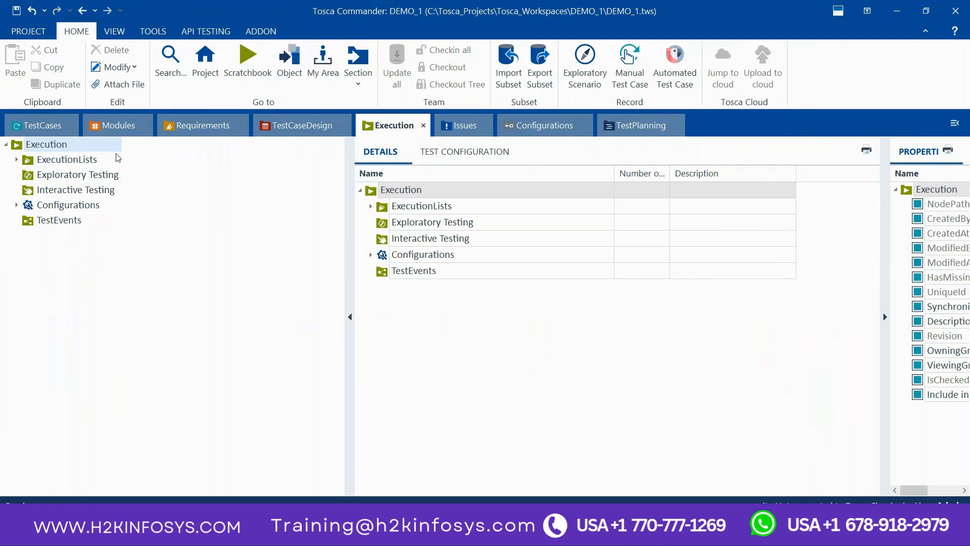
pyautogui.click(108, 127)
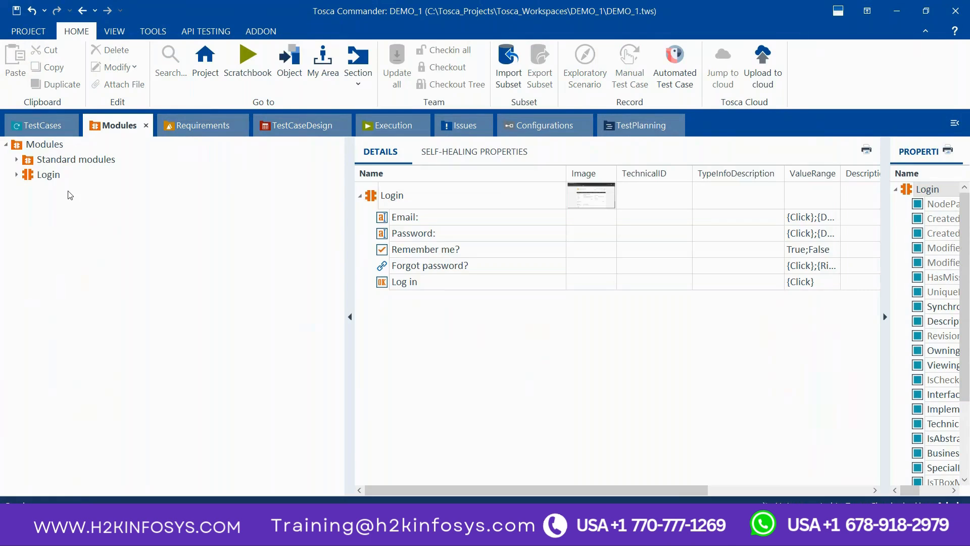
pyautogui.click(33, 126)
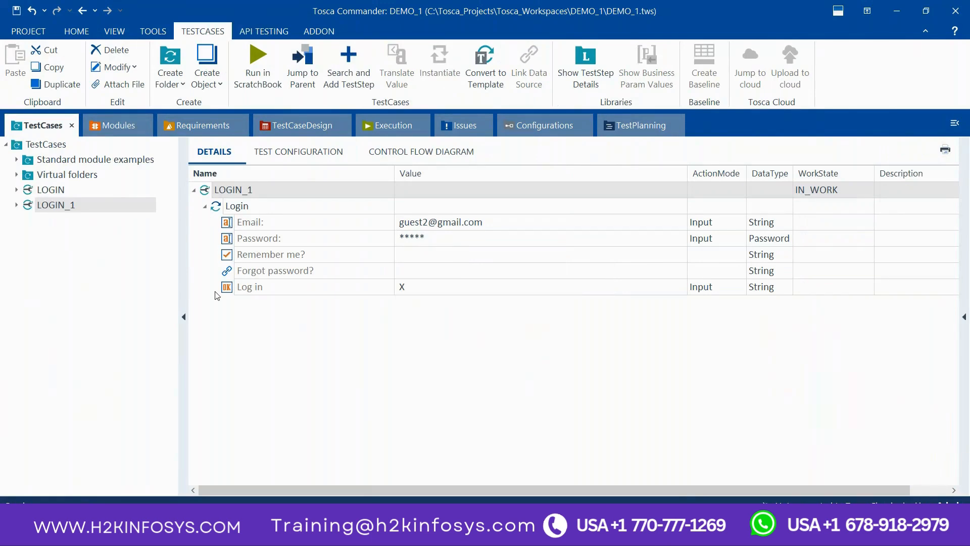
pyautogui.click(288, 129)
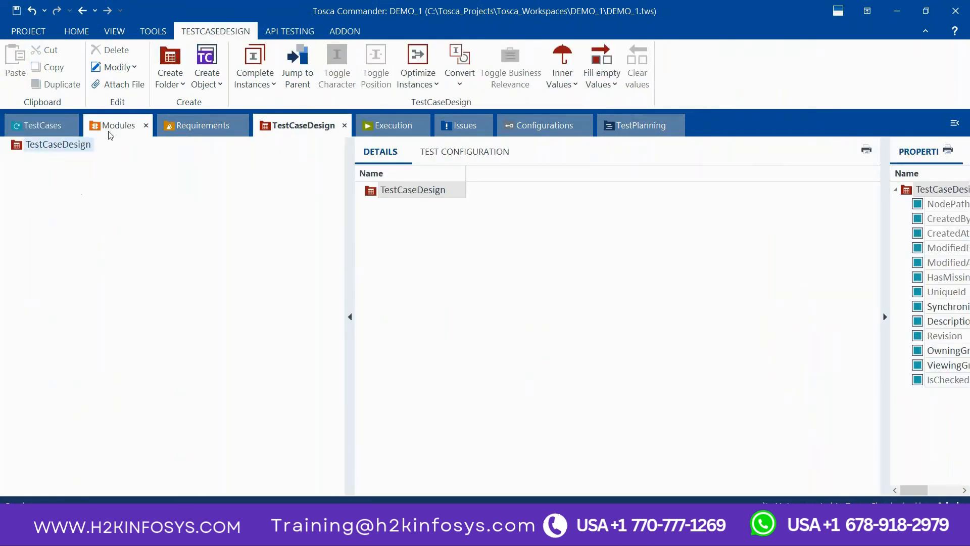
pyautogui.click(40, 123)
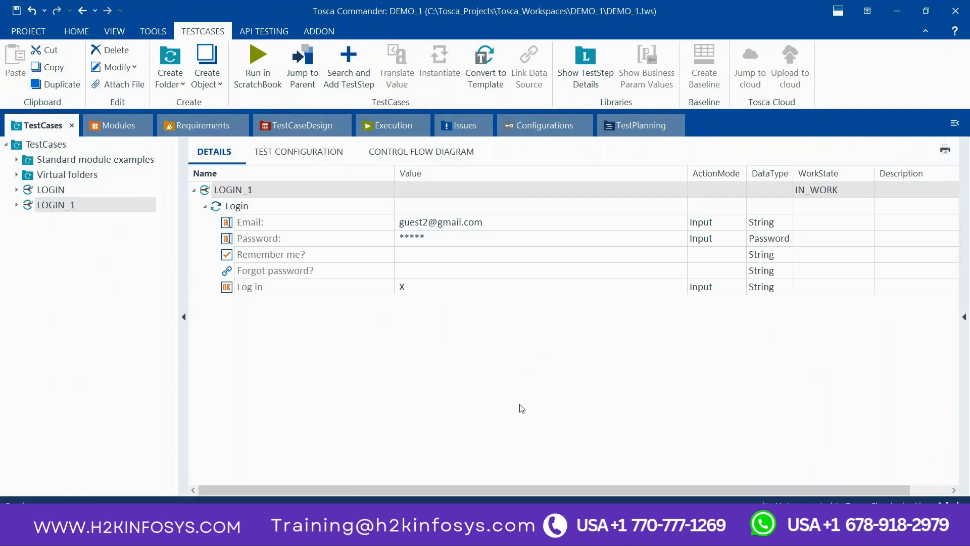
# Step: Switch to the GoTo Meeting window to view the meeting and its chat
pyautogui.moveTo(622, 531)
pyautogui.click(648, 470)
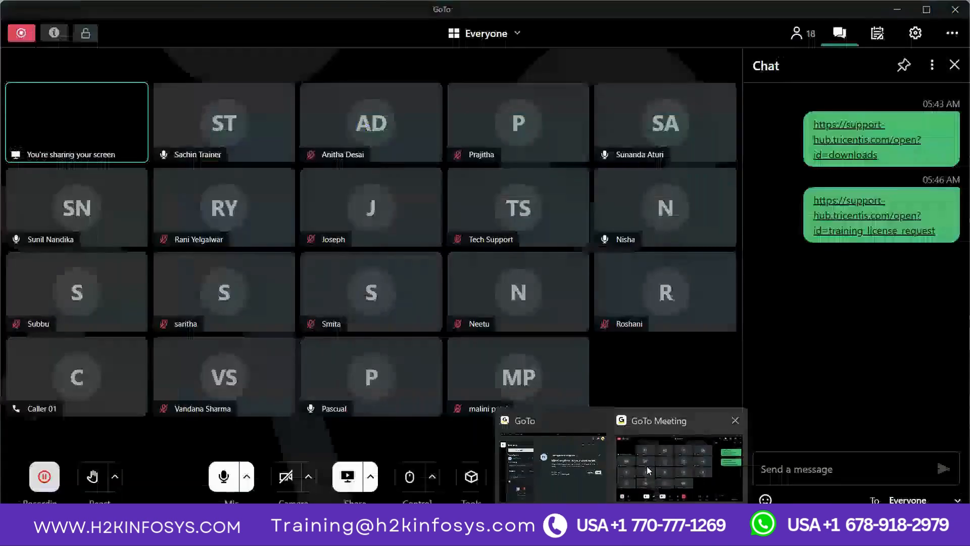